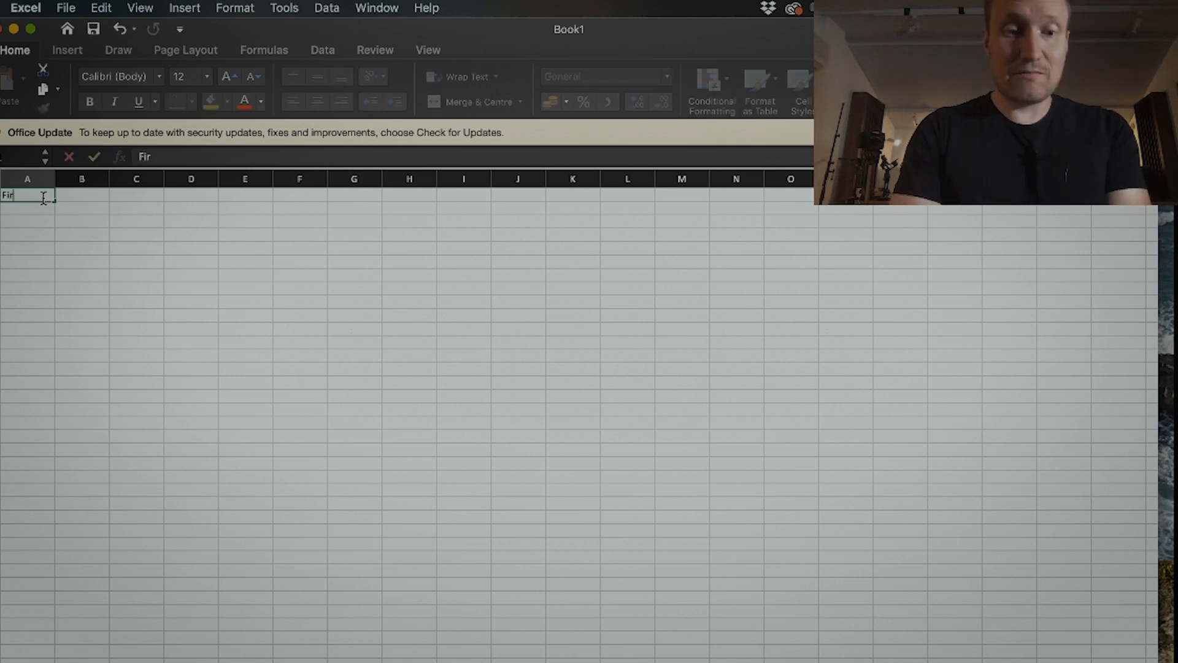
# Enter the headings First Name, Second Name, Lessons, Money Owning, Lesson Time, Email Address and Parents Name across row 1
pyautogui.press('Tab')
pyautogui.write('Se')
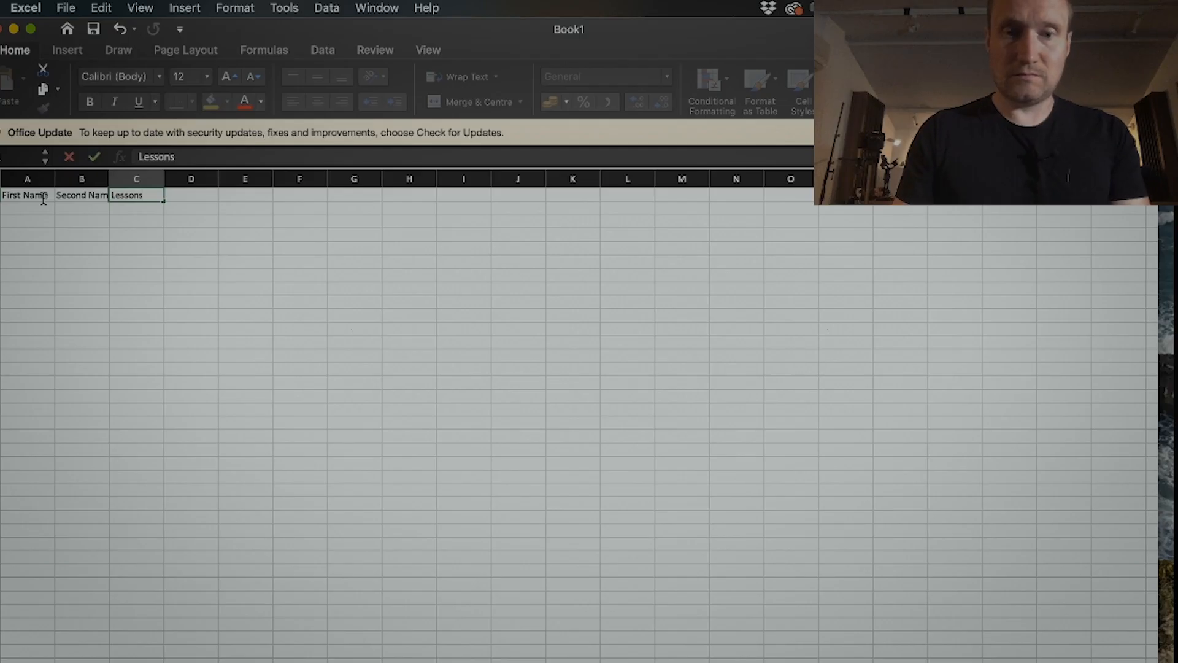
pyautogui.press('Tab')
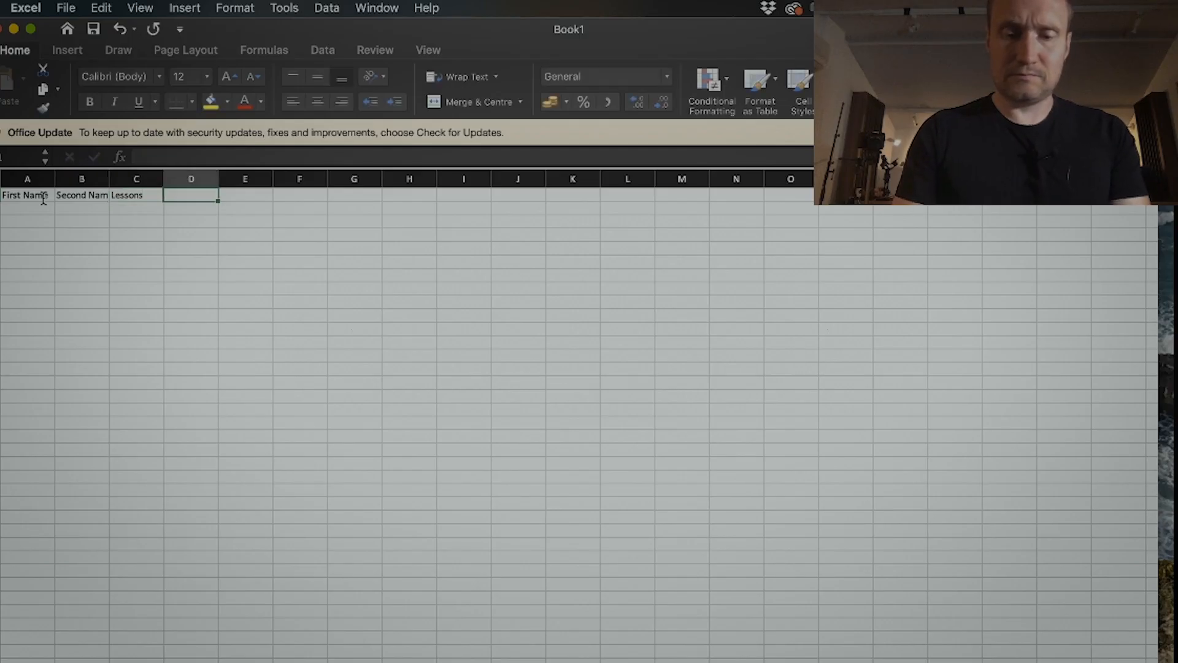
pyautogui.write('Money ')
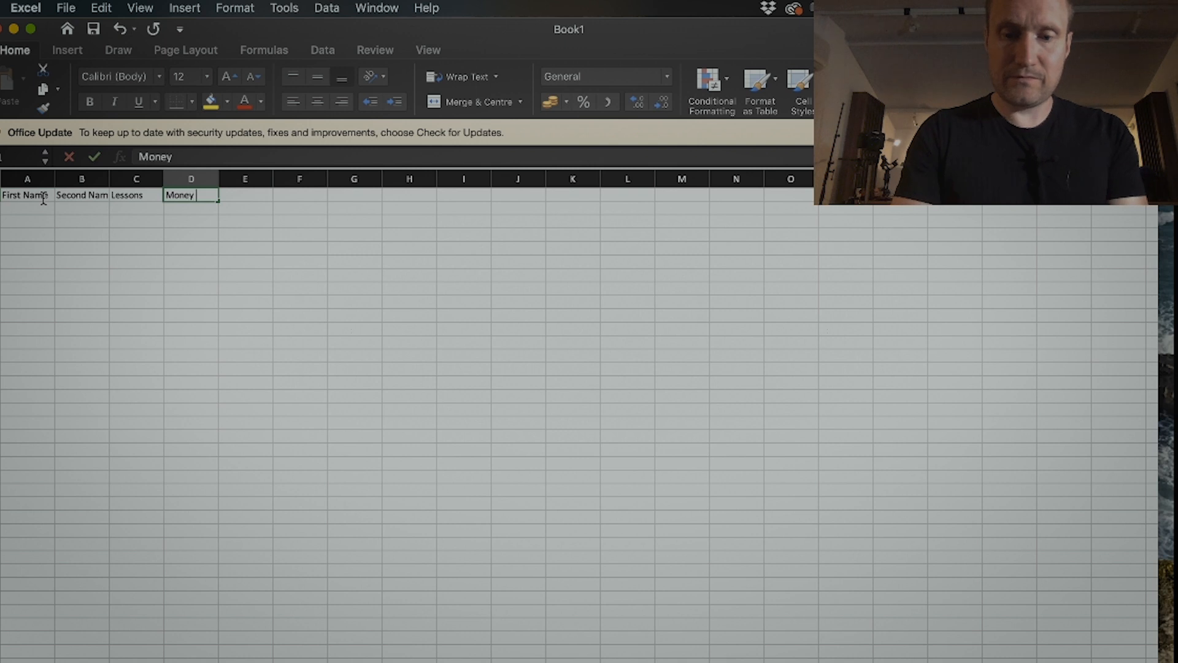
pyautogui.write('Ow')
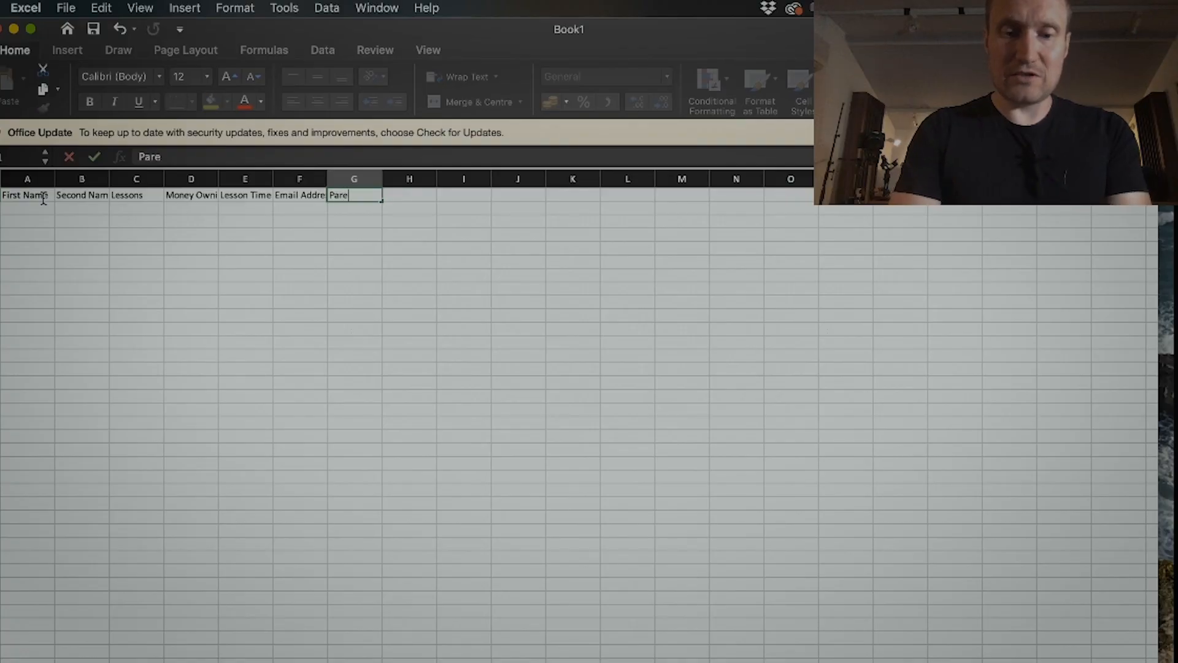
pyautogui.write('nts Name')
pyautogui.press('Return')
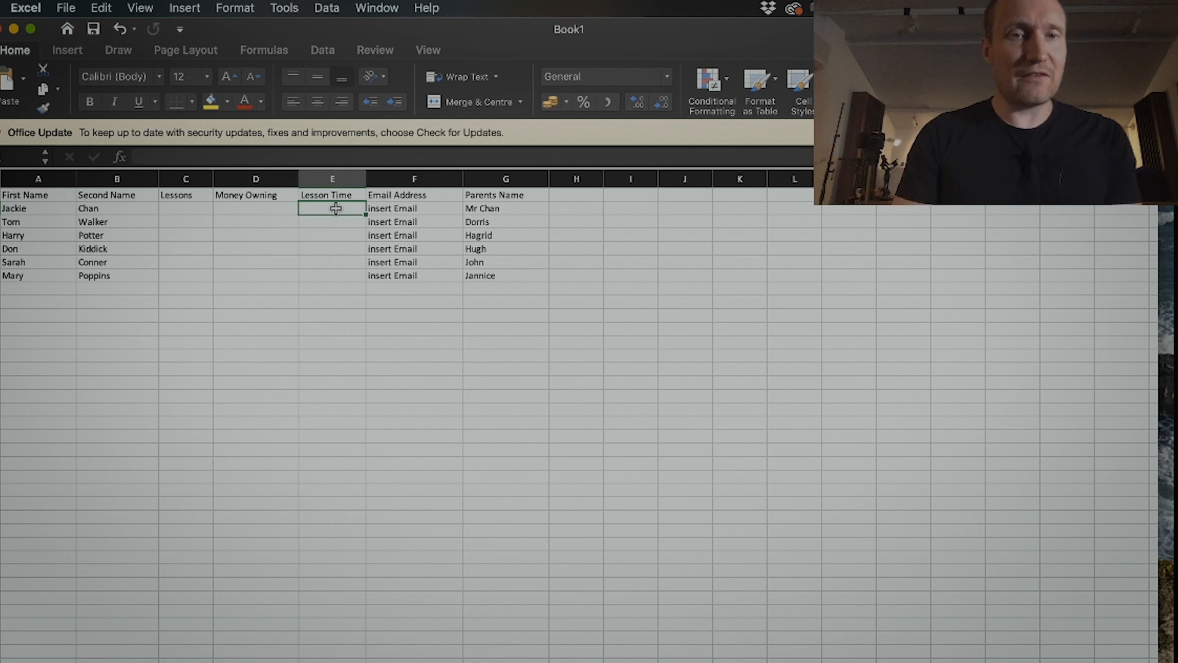
# Enter 12 in the first Lessons cell and copy it down for all the other students
pyautogui.moveTo(399, 209); pyautogui.dragTo(399, 276)
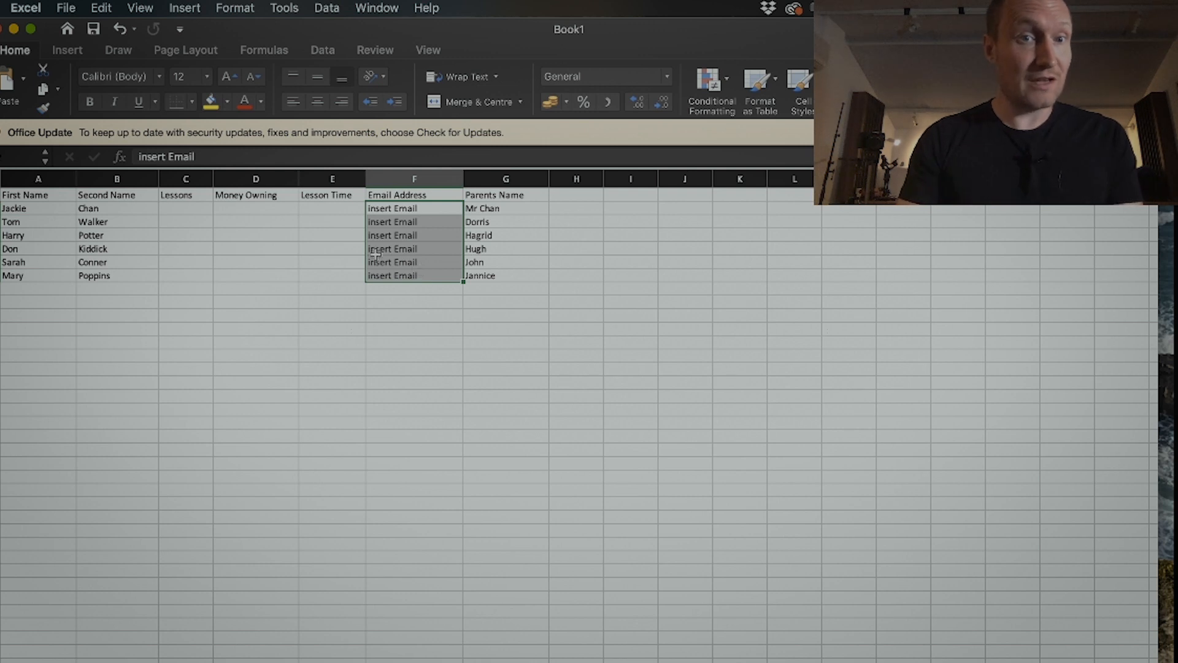
pyautogui.click(180, 208)
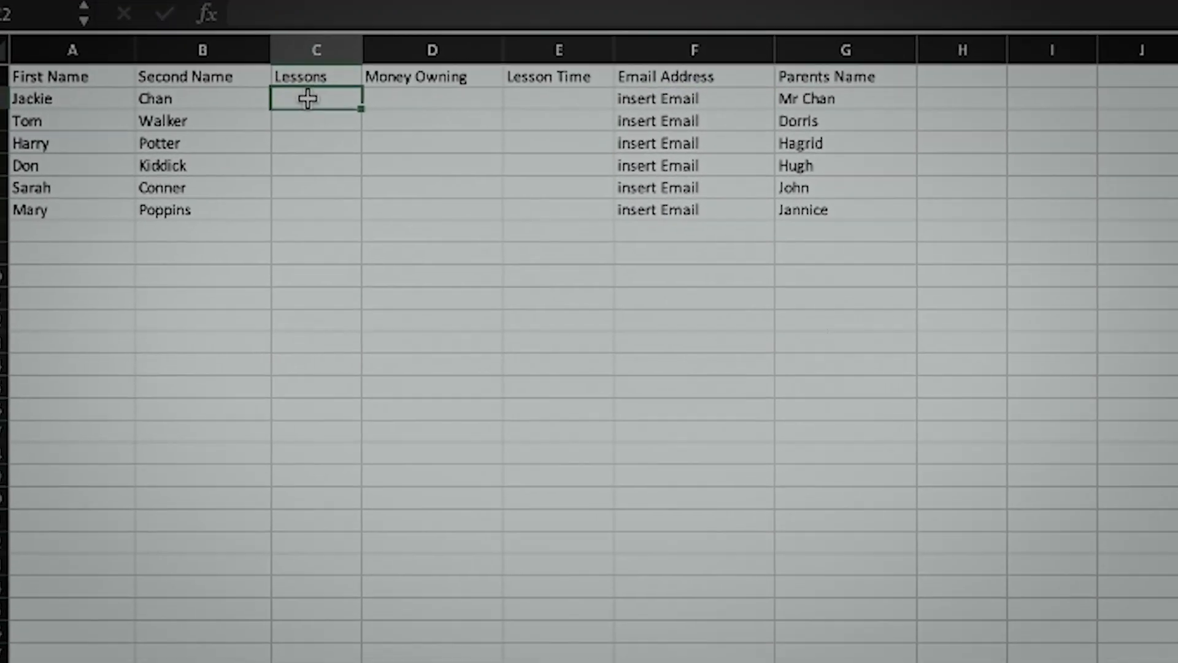
pyautogui.write('12')
pyautogui.click(459, 159)
pyautogui.click(354, 75)
pyautogui.hotkey('ctrl', 'c')
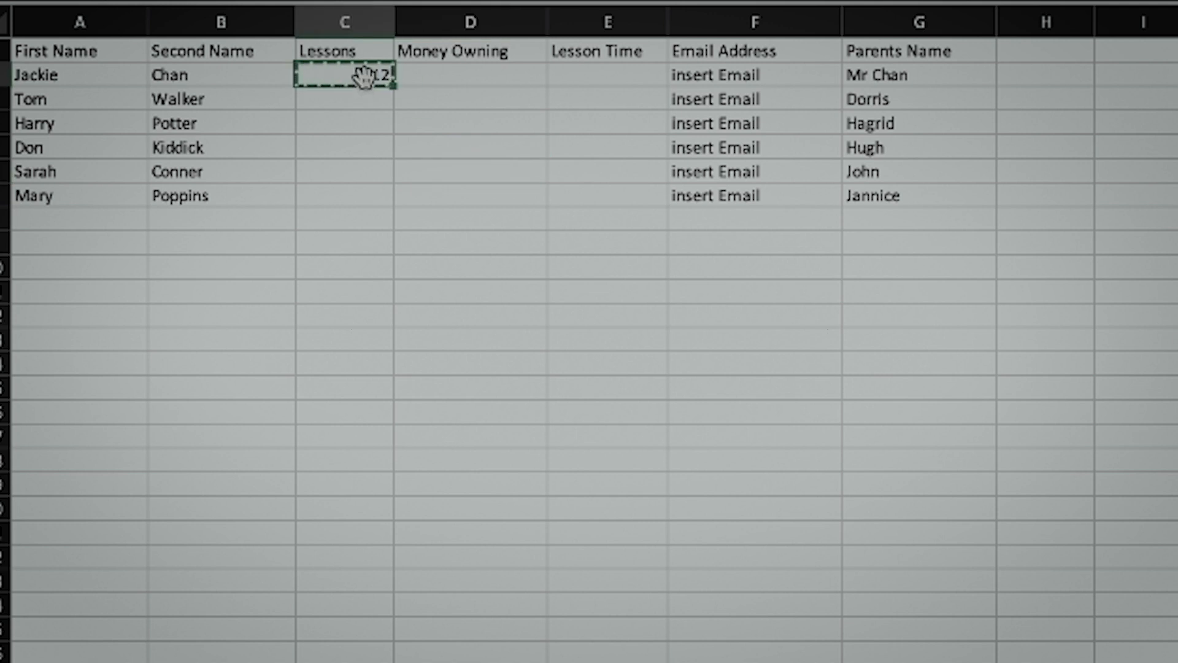
pyautogui.moveTo(379, 76)
pyautogui.mouseDown()
pyautogui.moveTo(381, 220)
pyautogui.moveTo(385, 188)
pyautogui.mouseUp()
pyautogui.hotkey('ctrl', 'v')
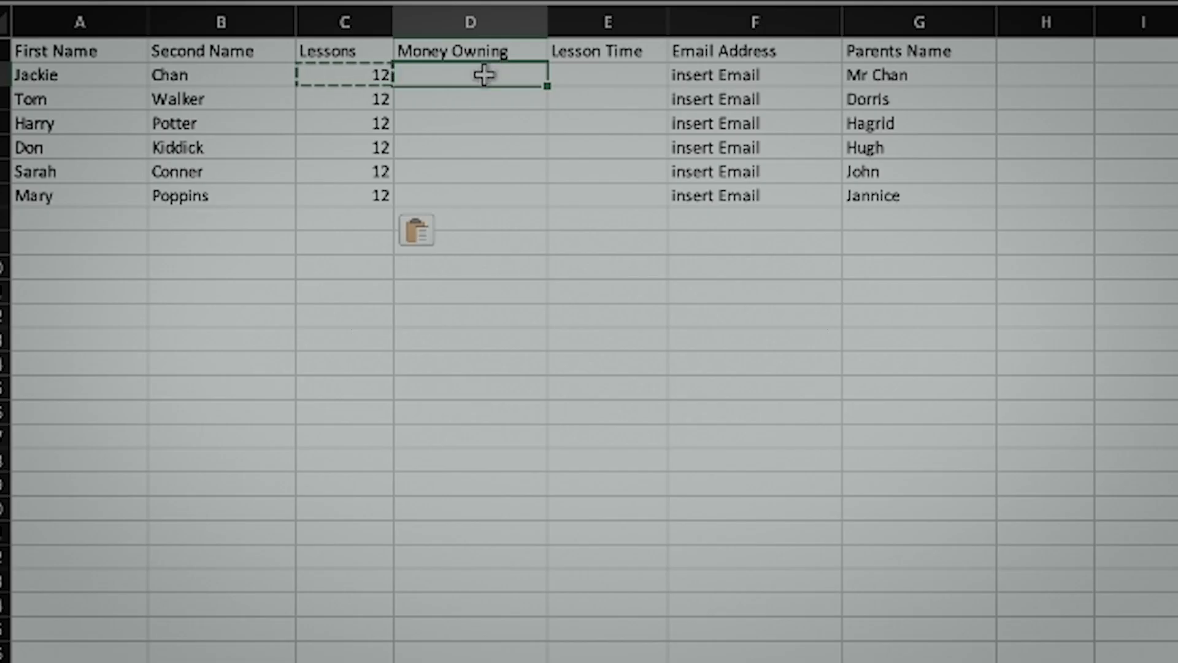
# Fill the Money Owning column with formulas multiplying each student's Lessons value by £15, accepting the suggested formula correction
pyautogui.write('=')
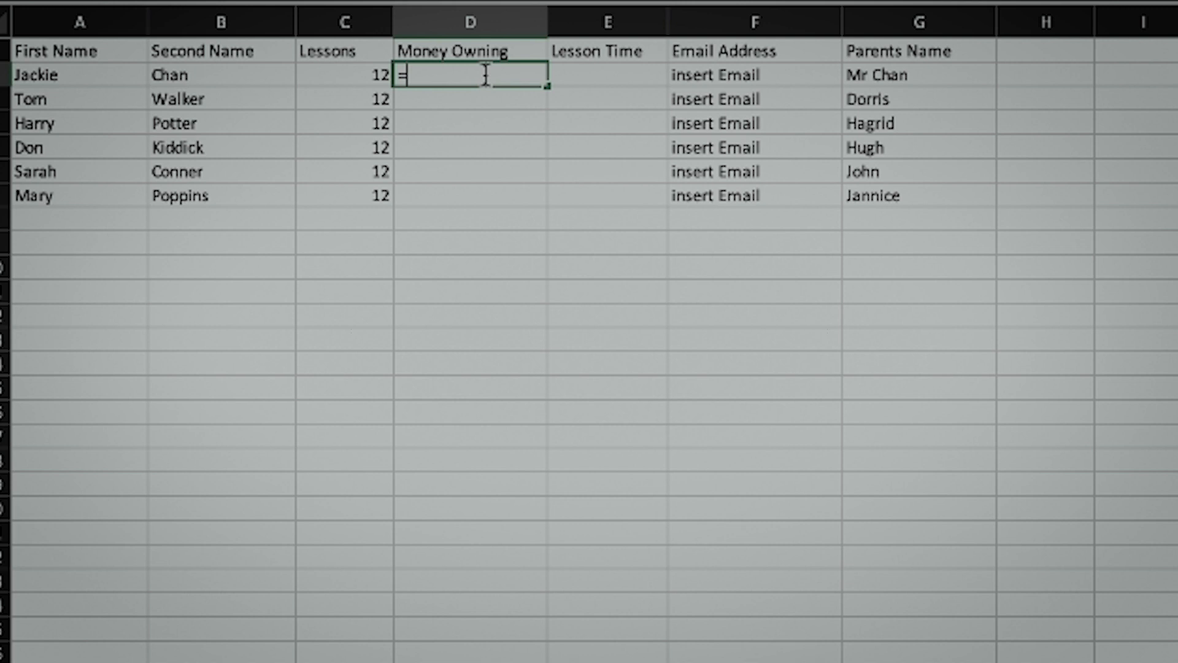
pyautogui.click(347, 77)
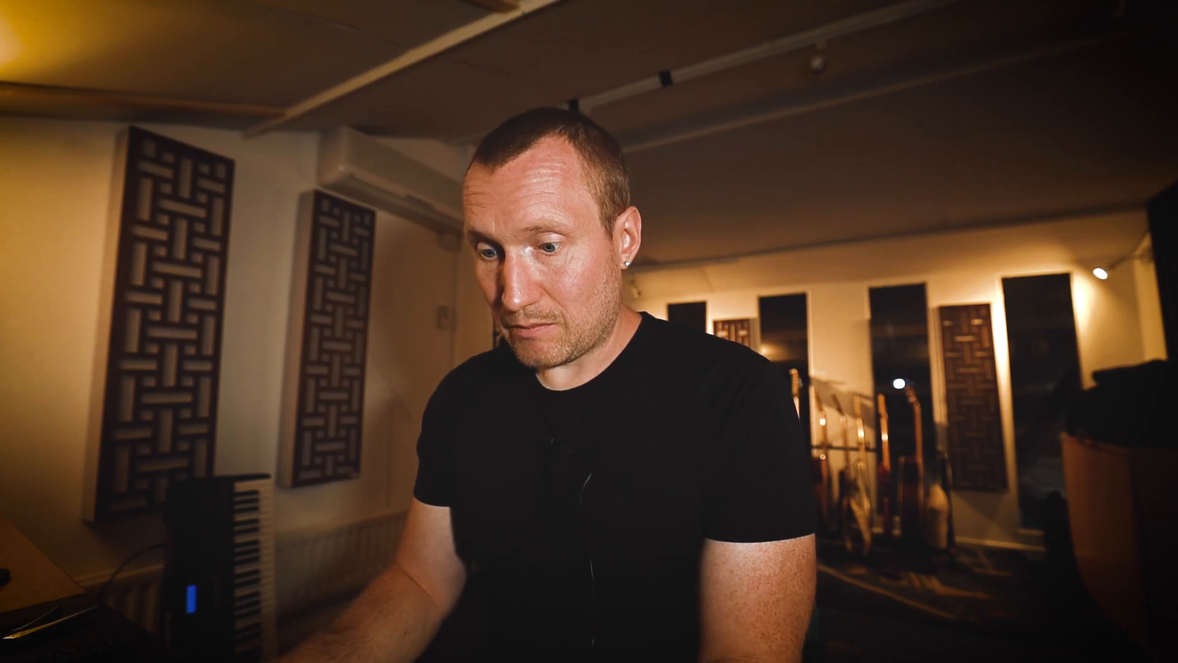
pyautogui.write('x')
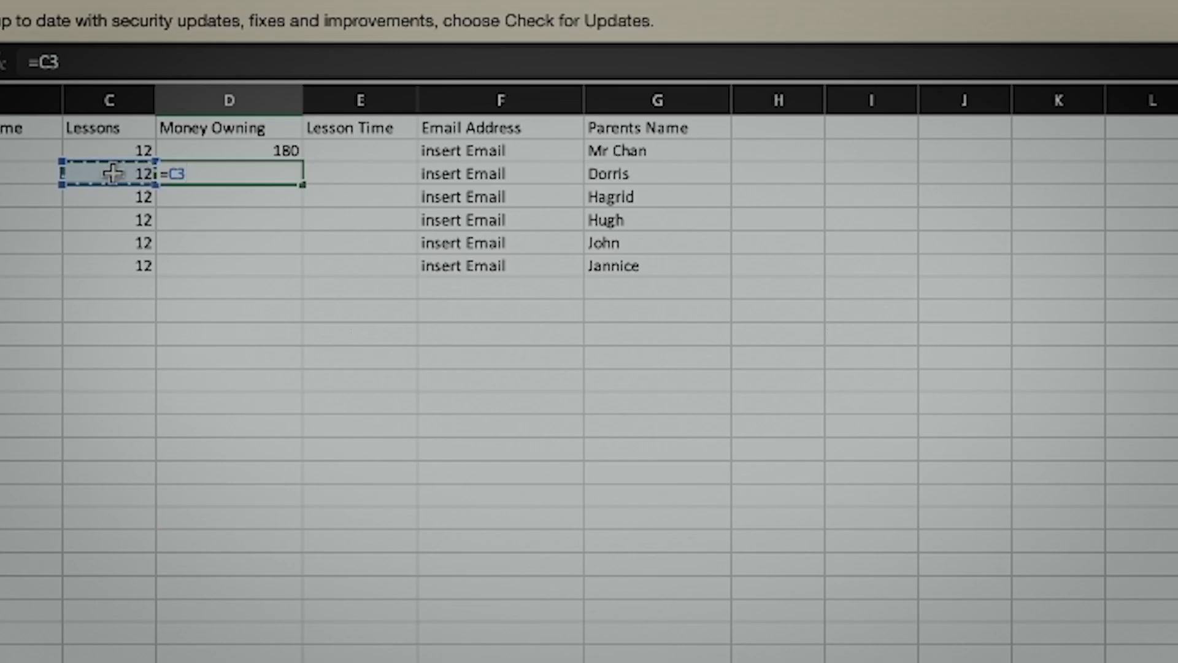
pyautogui.write('x£15')
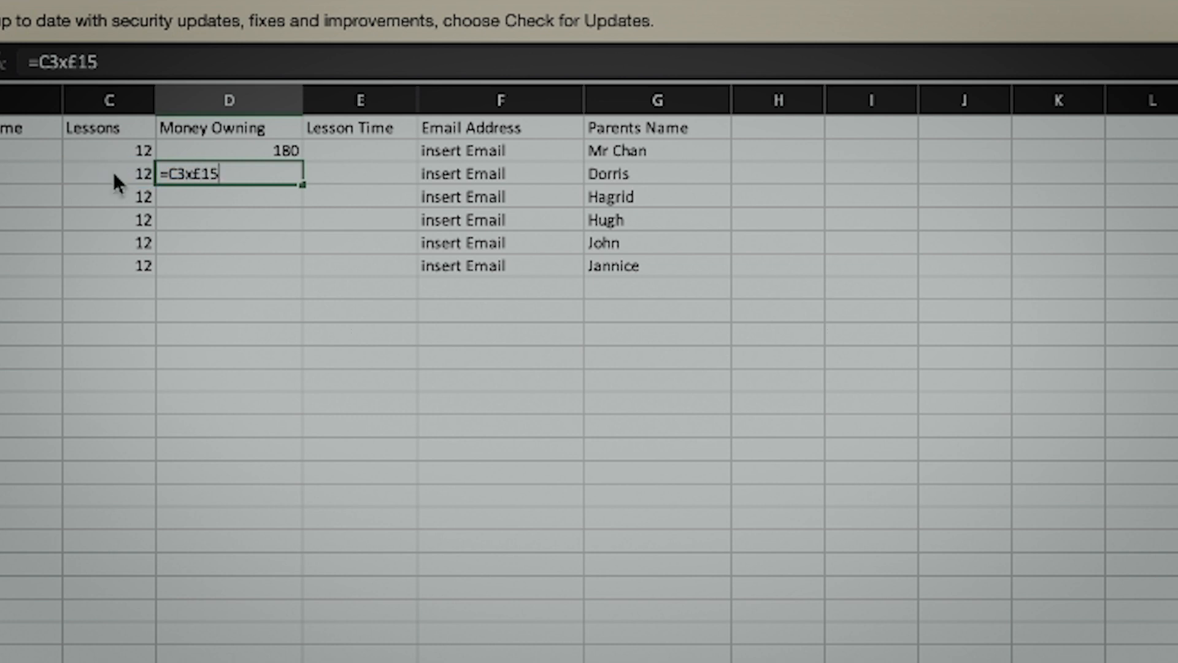
pyautogui.press('Return')
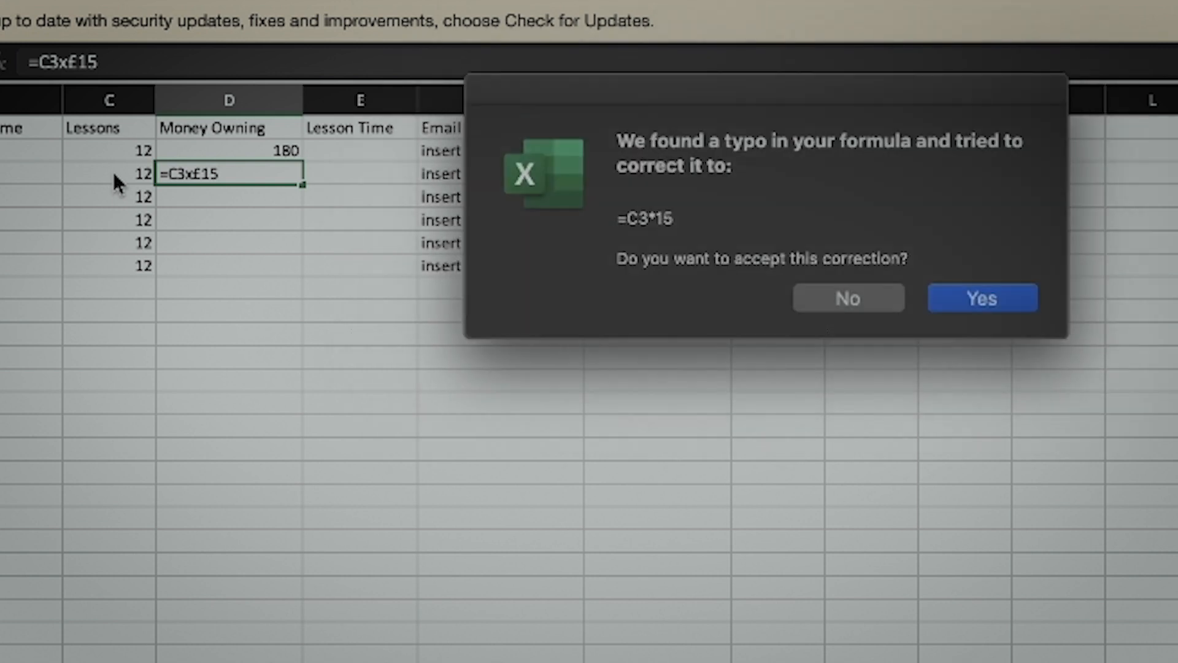
pyautogui.press('Return')
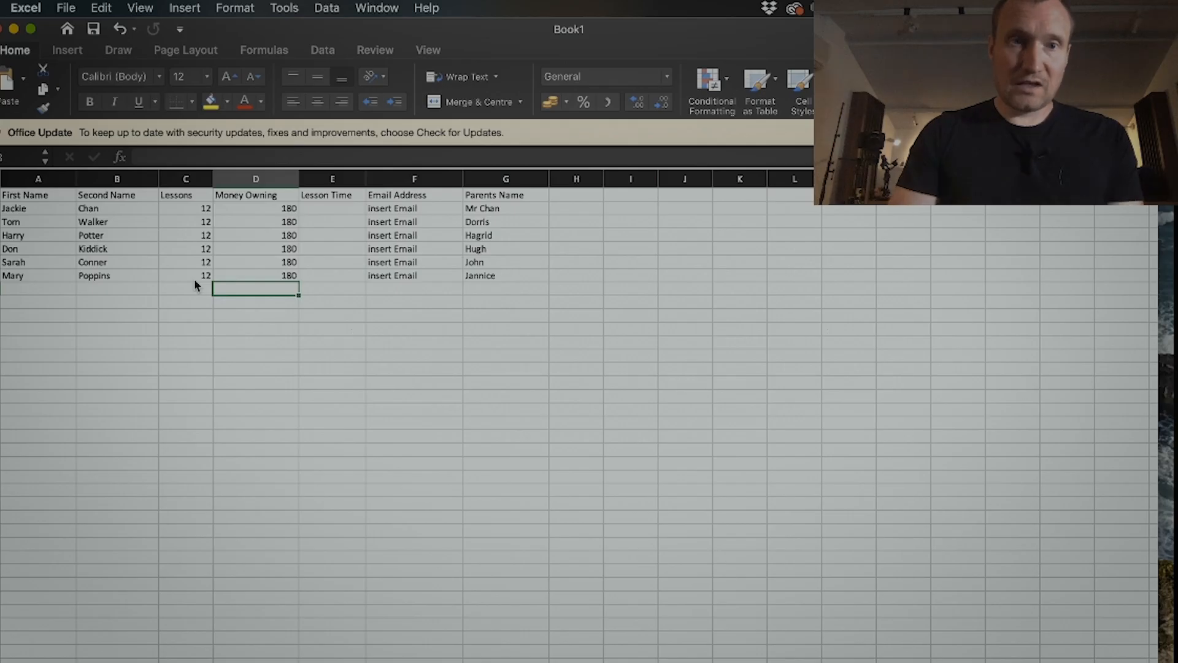
# Format the Lesson Time cells of all six students with the Time number format
pyautogui.click(330, 208)
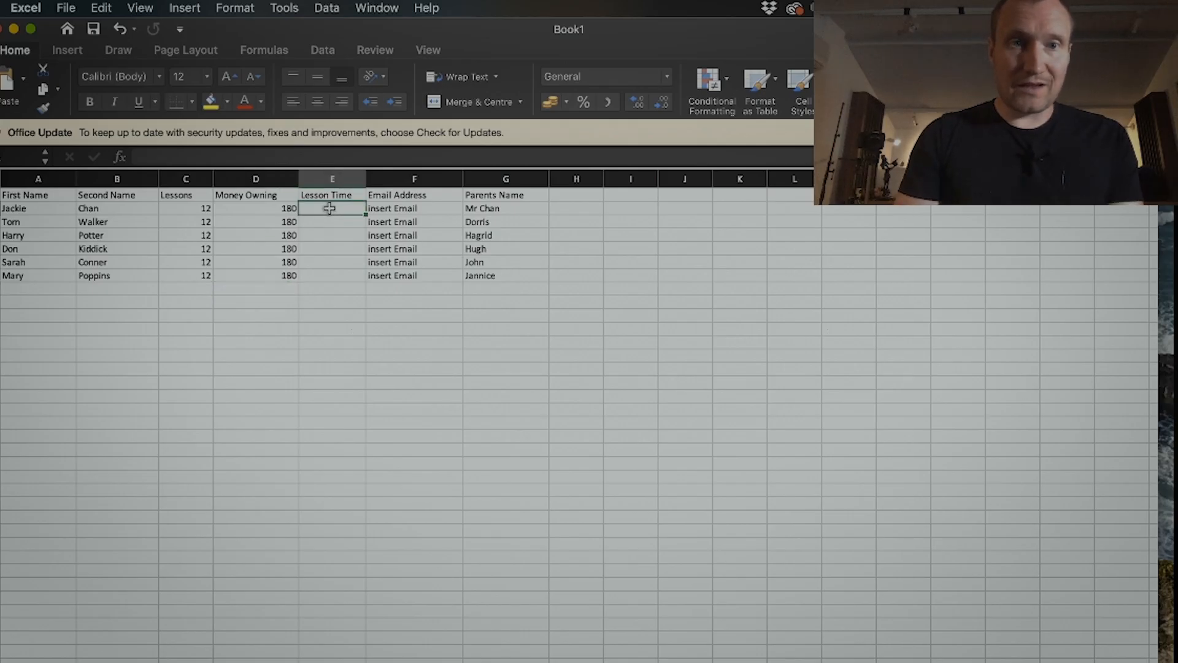
pyautogui.keyDown('shift'); pyautogui.click(340, 276); pyautogui.keyUp('shift')
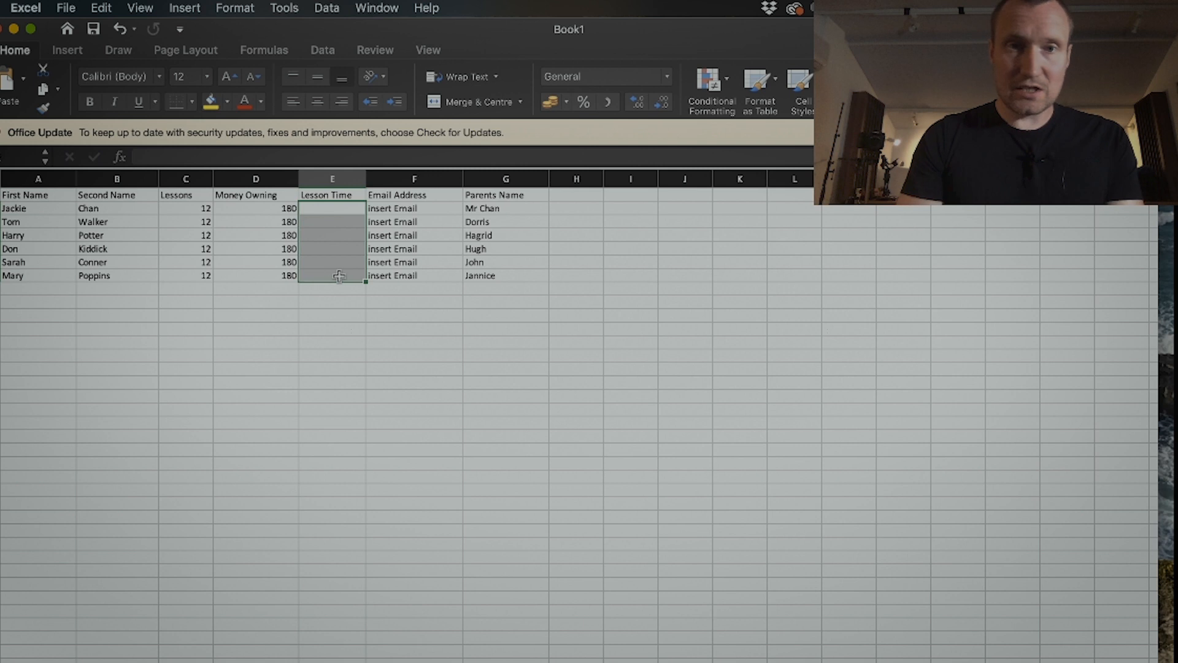
pyautogui.click(668, 79)
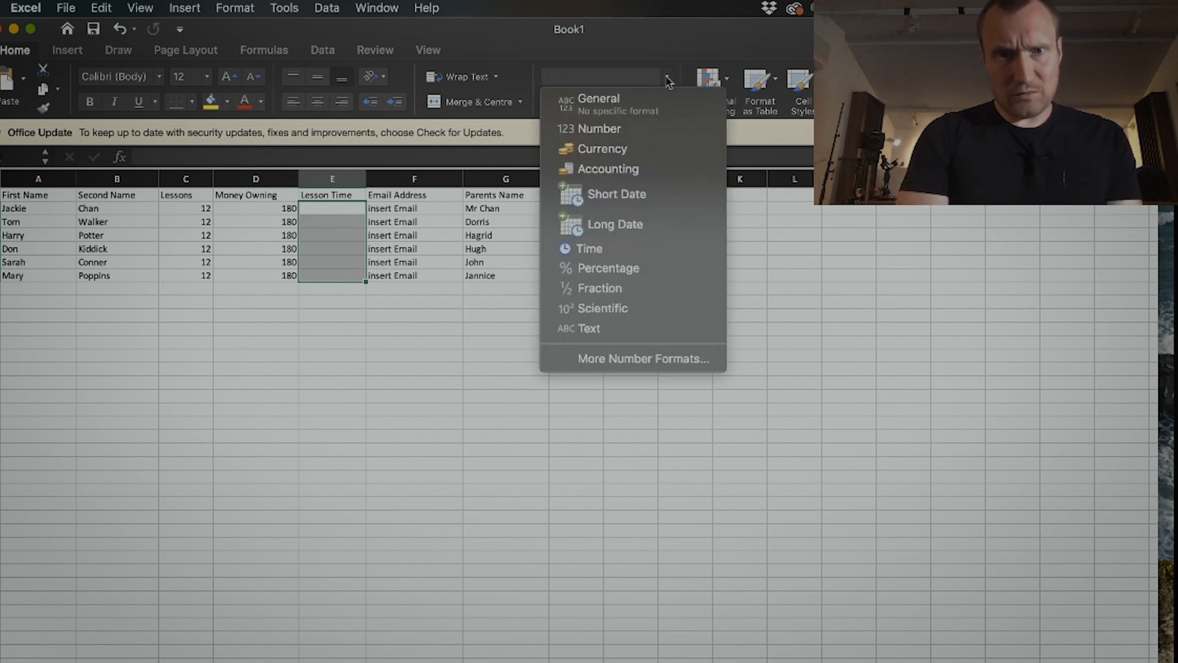
pyautogui.click(611, 247)
pyautogui.click(343, 383)
pyautogui.click(336, 314)
# Enter 15:00 as the first student's lesson time
pyautogui.click(341, 209)
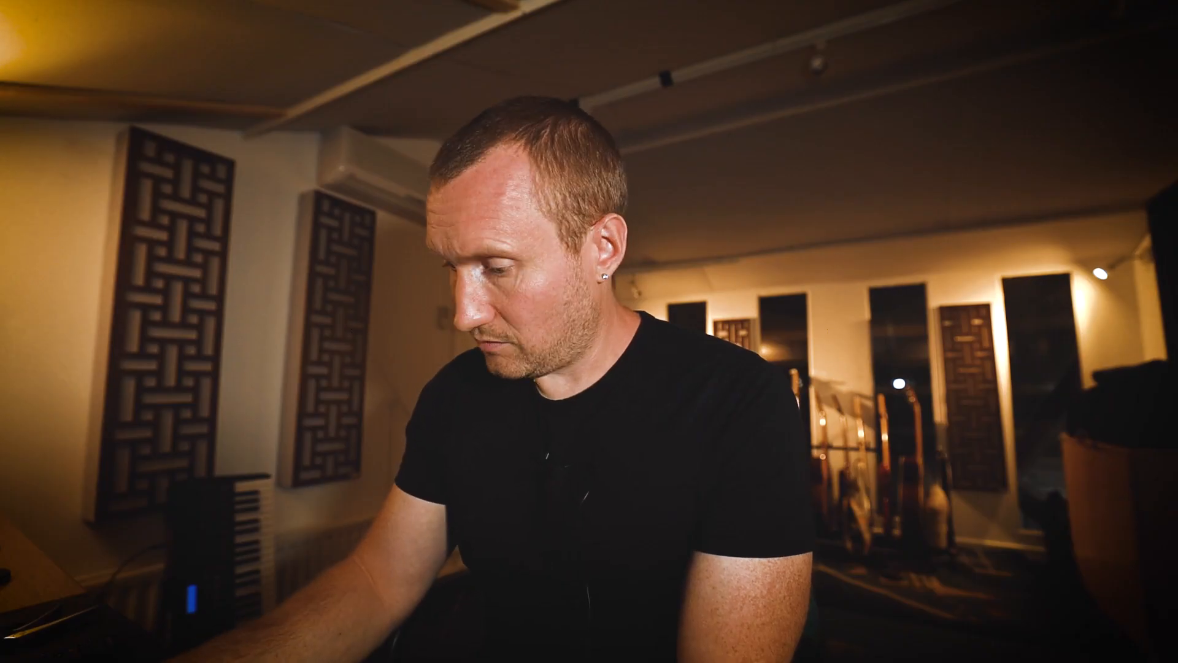
pyautogui.press('Return')
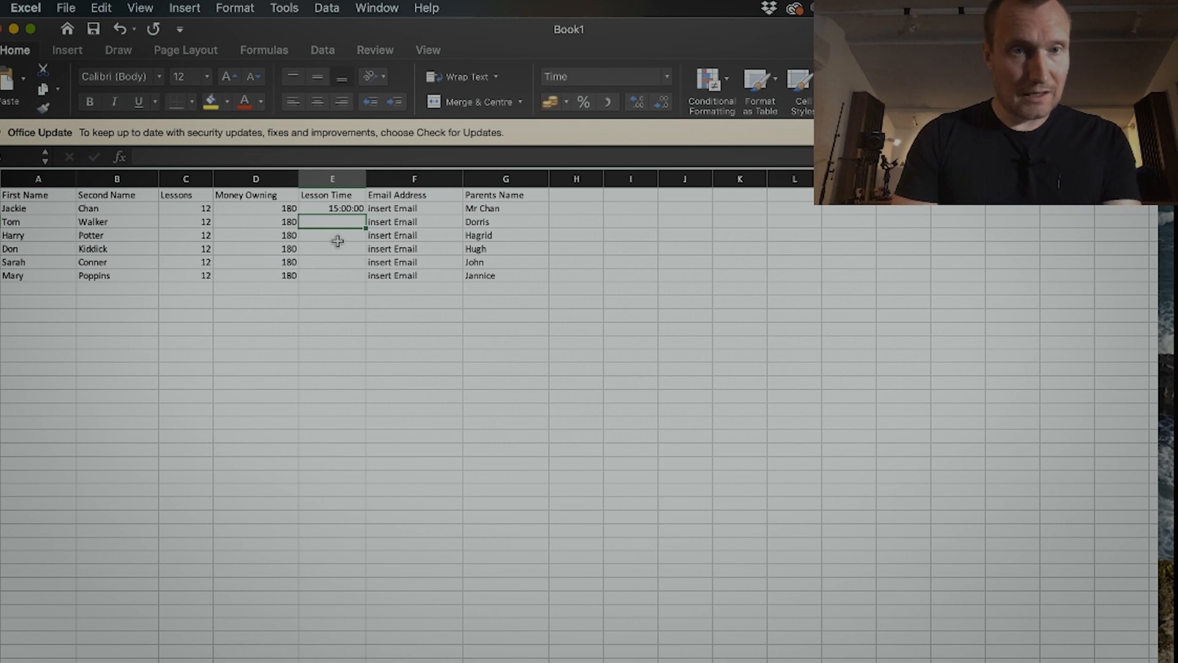
pyautogui.click(338, 240)
# Apply the custom number format hh:mm to the Lesson Time cells of all six students
pyautogui.click(349, 210)
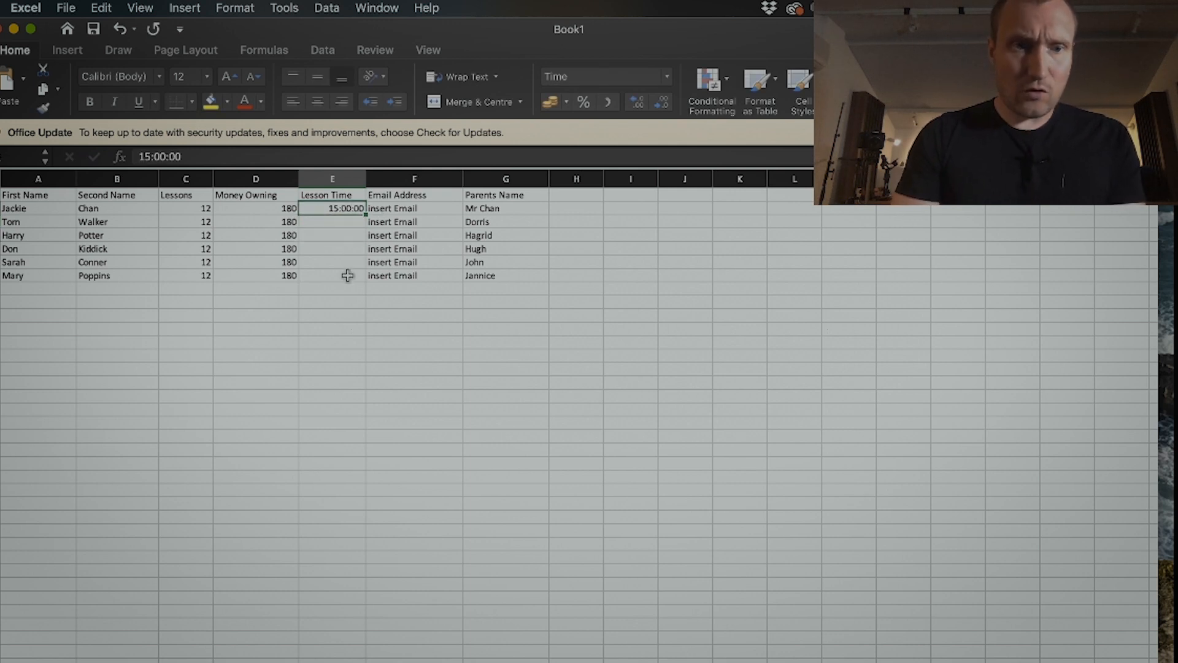
pyautogui.keyDown('shift'); pyautogui.click(347, 274); pyautogui.keyUp('shift')
pyautogui.click(668, 78)
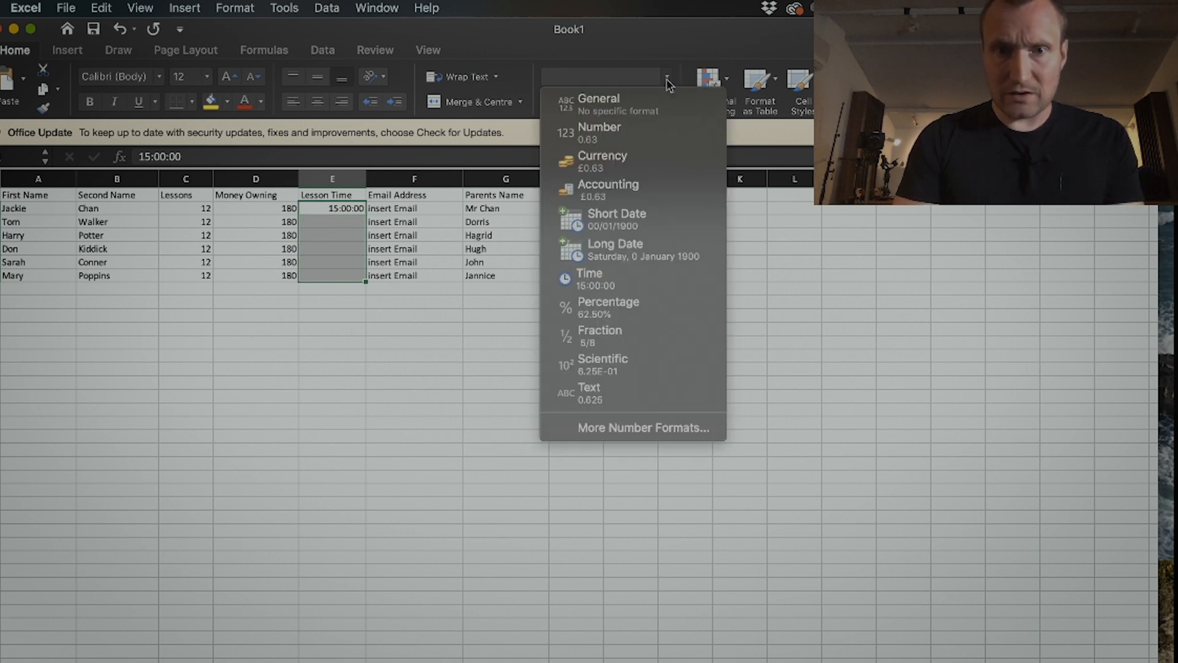
pyautogui.click(640, 428)
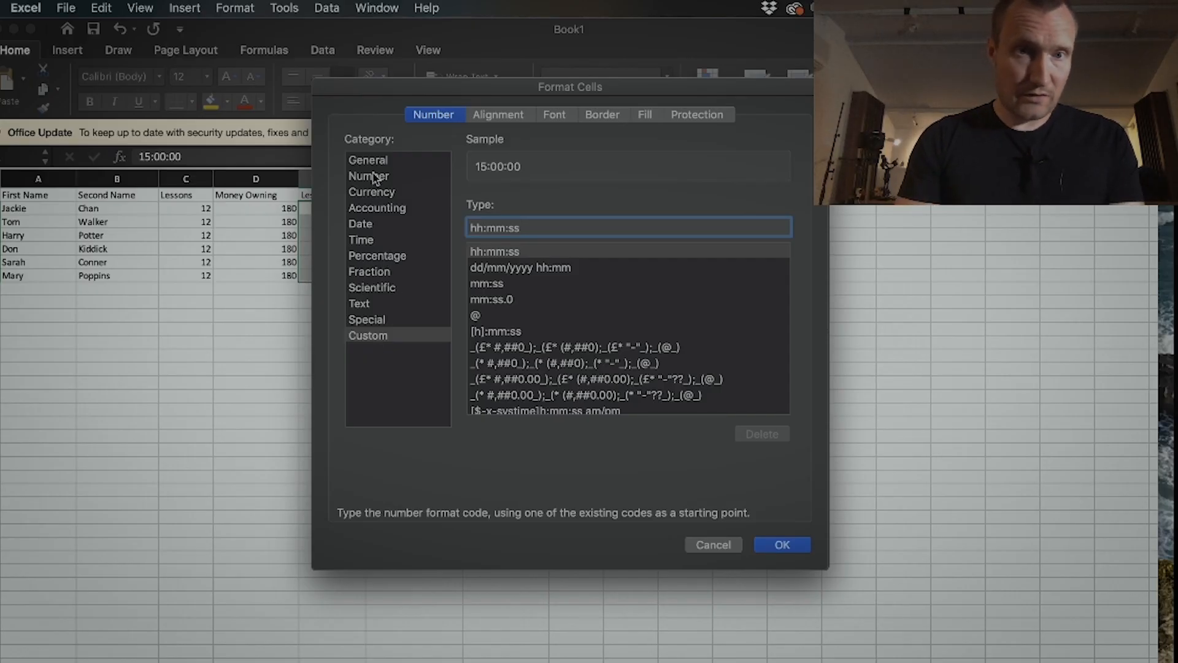
pyautogui.click(362, 240)
pyautogui.click(387, 337)
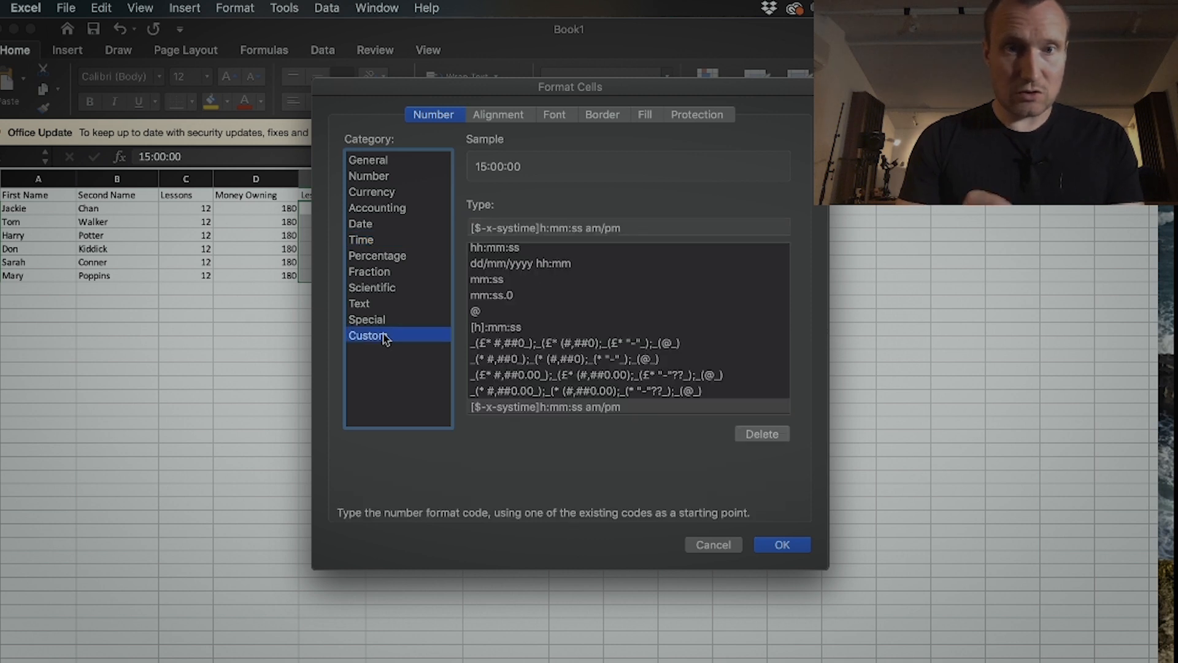
pyautogui.click(511, 251)
pyautogui.click(539, 231)
pyautogui.press('BackSpace')
pyautogui.press('BackSpace')
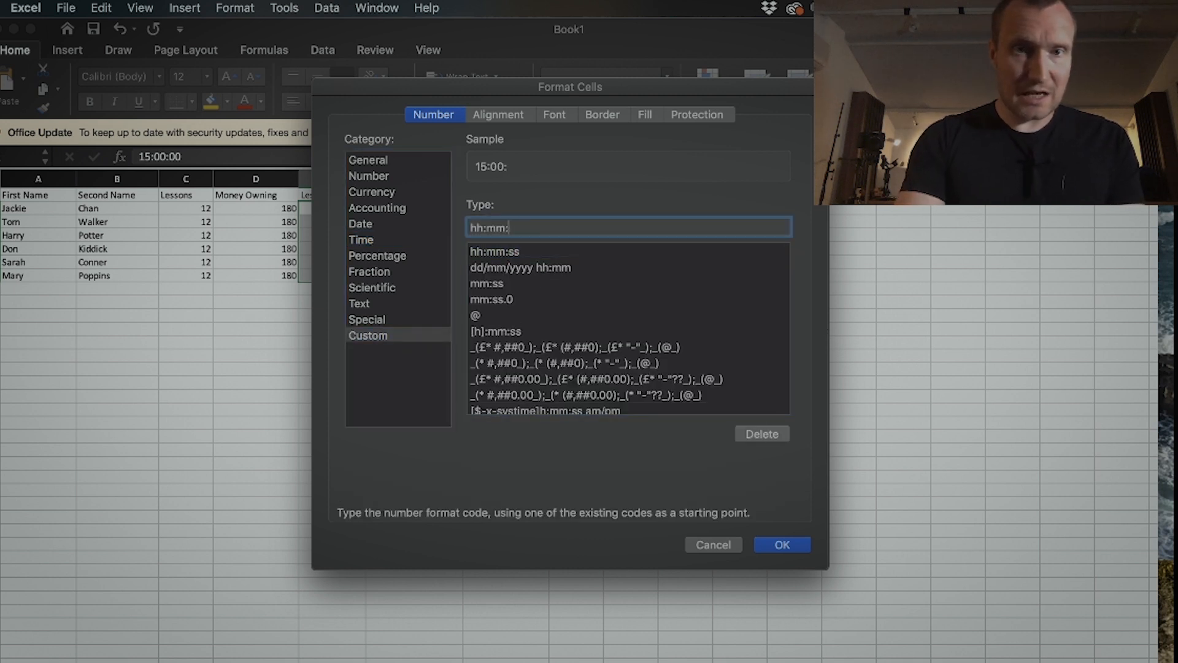
pyautogui.press('BackSpace')
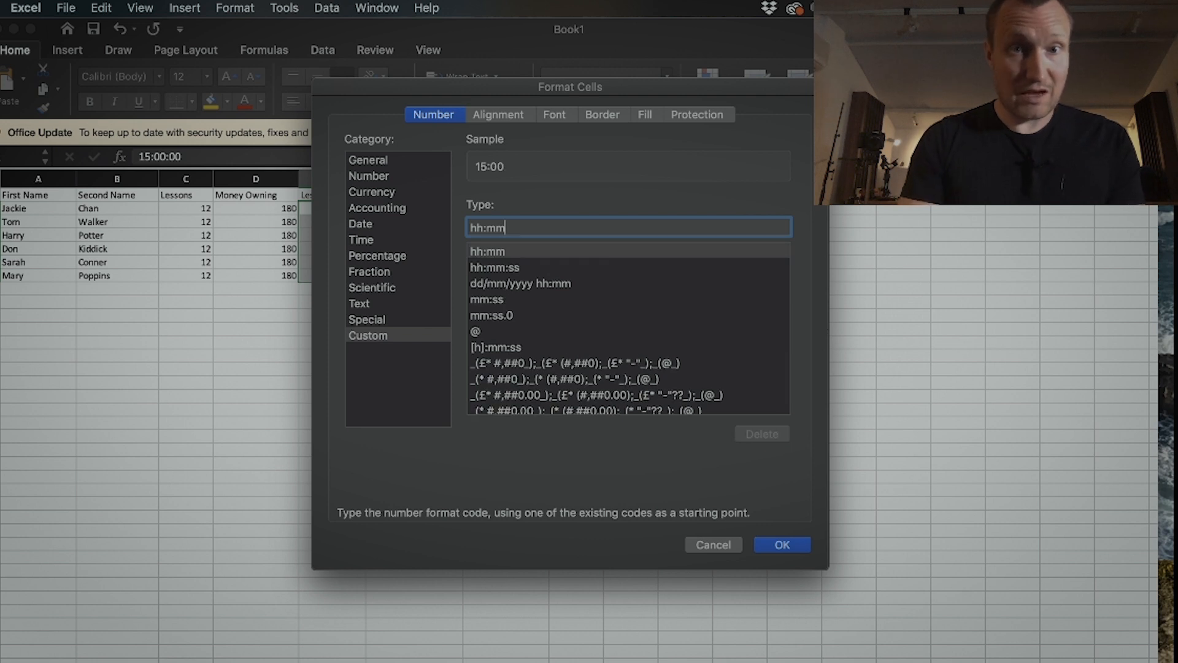
pyautogui.click(782, 545)
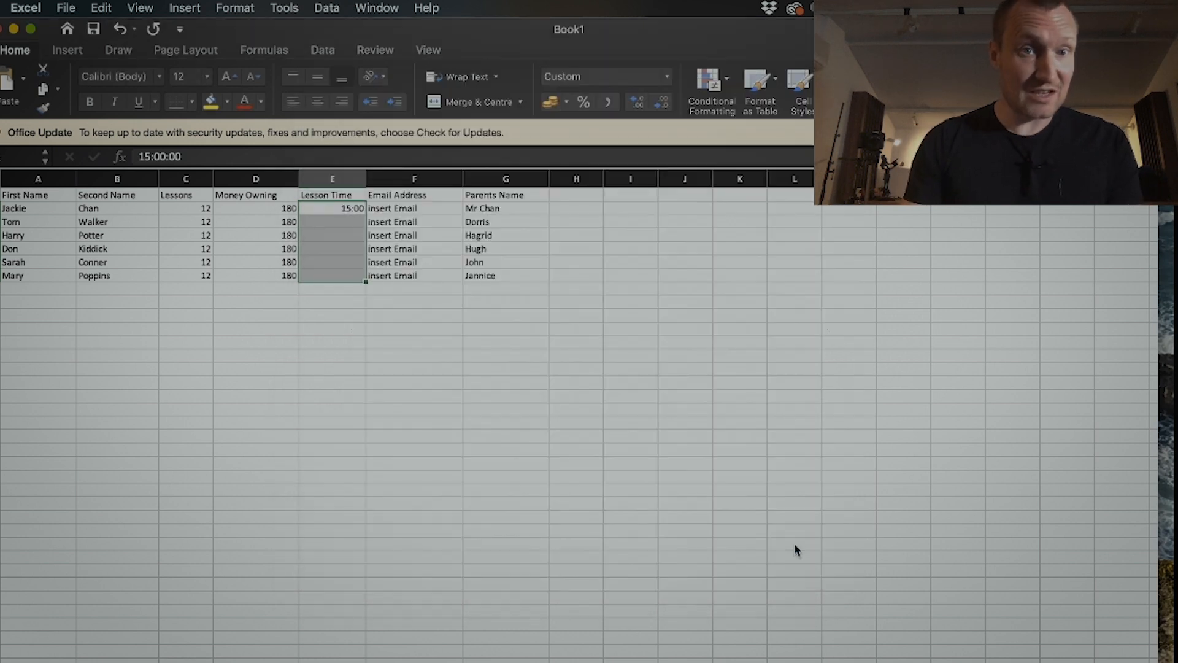
# Enter the lesson times 09:00, 09:30, 10:00, 10:30 and 11:00 for the second to sixth students
pyautogui.click(346, 220)
pyautogui.write('09:00')
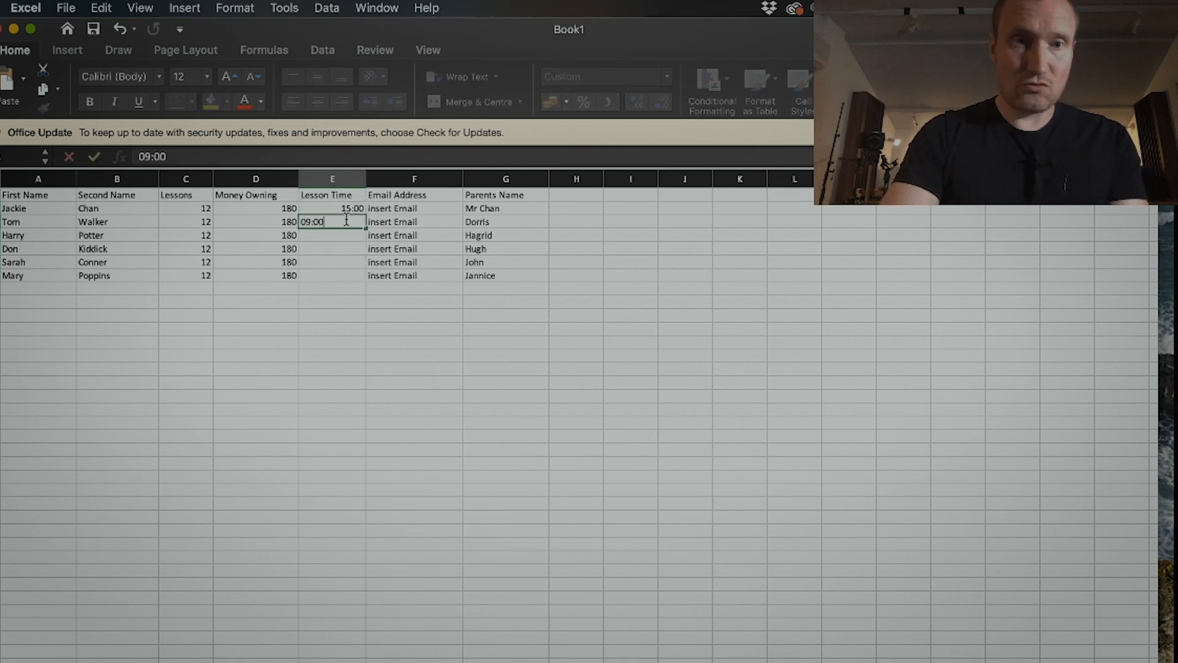
pyautogui.press('Return')
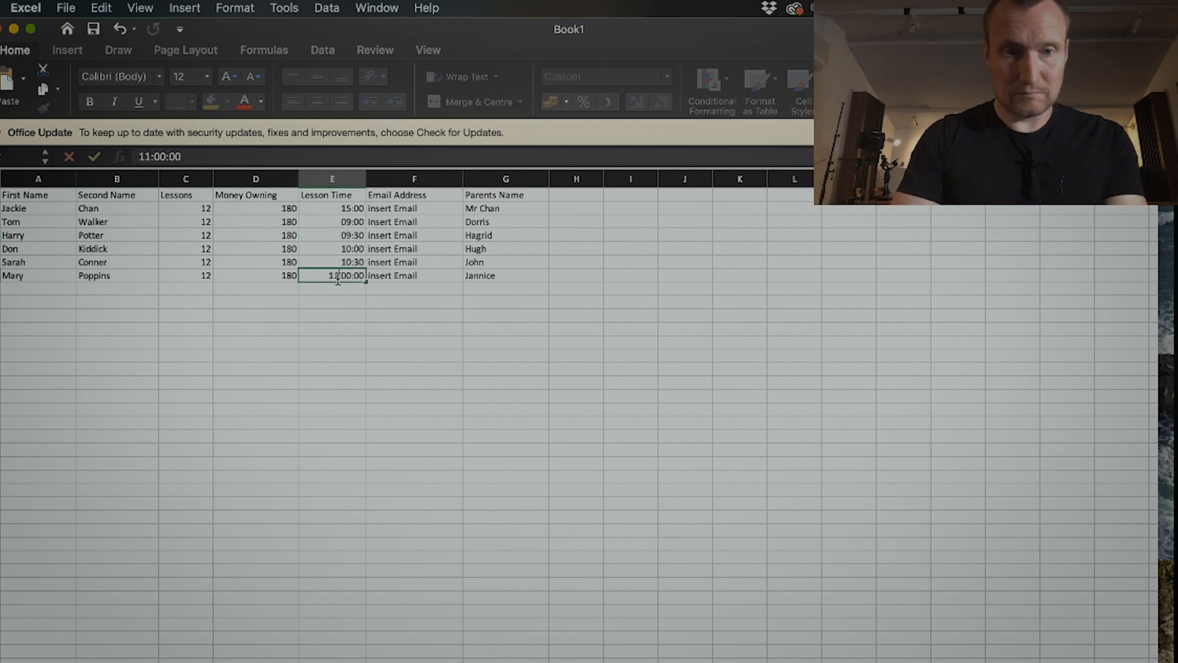
pyautogui.press('Return')
pyautogui.click(382, 341)
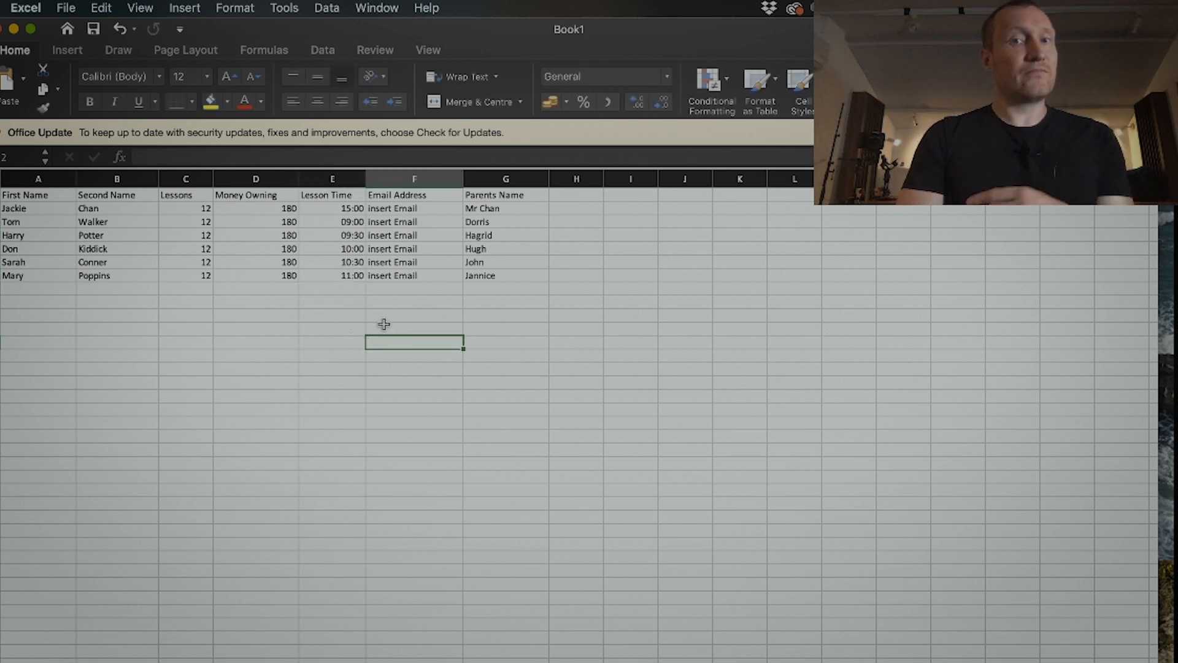
# Add a Telephone heading in column H and enter the first student's phone number below it
pyautogui.click(573, 195)
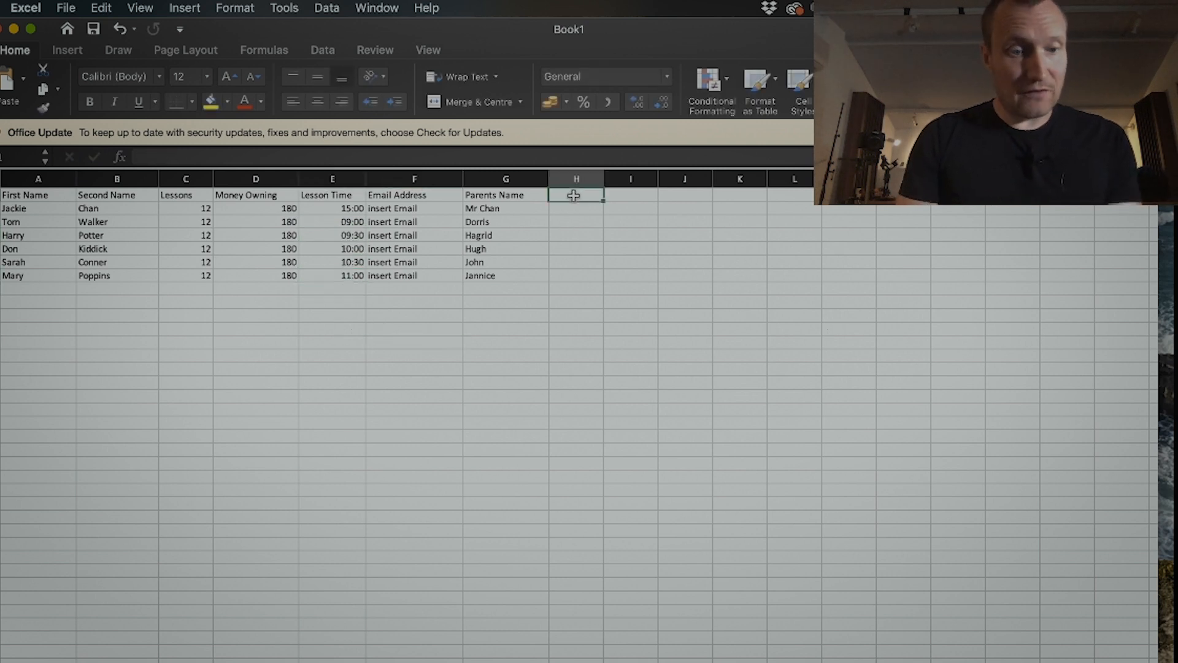
pyautogui.write('Telephone')
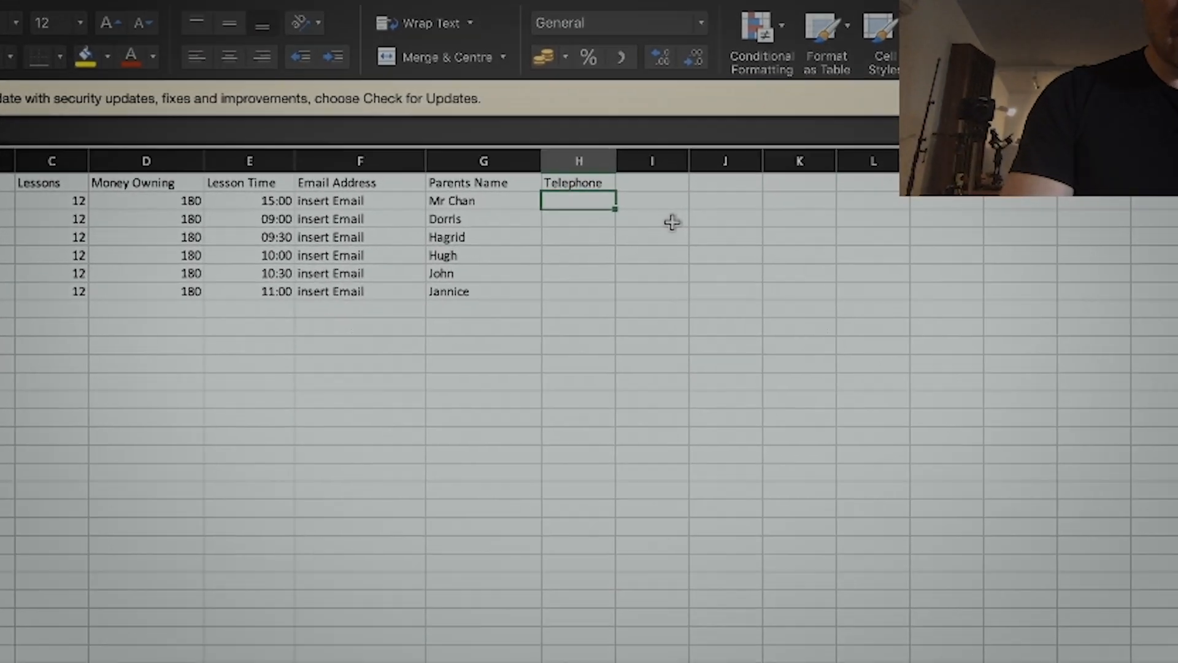
pyautogui.write('0783')
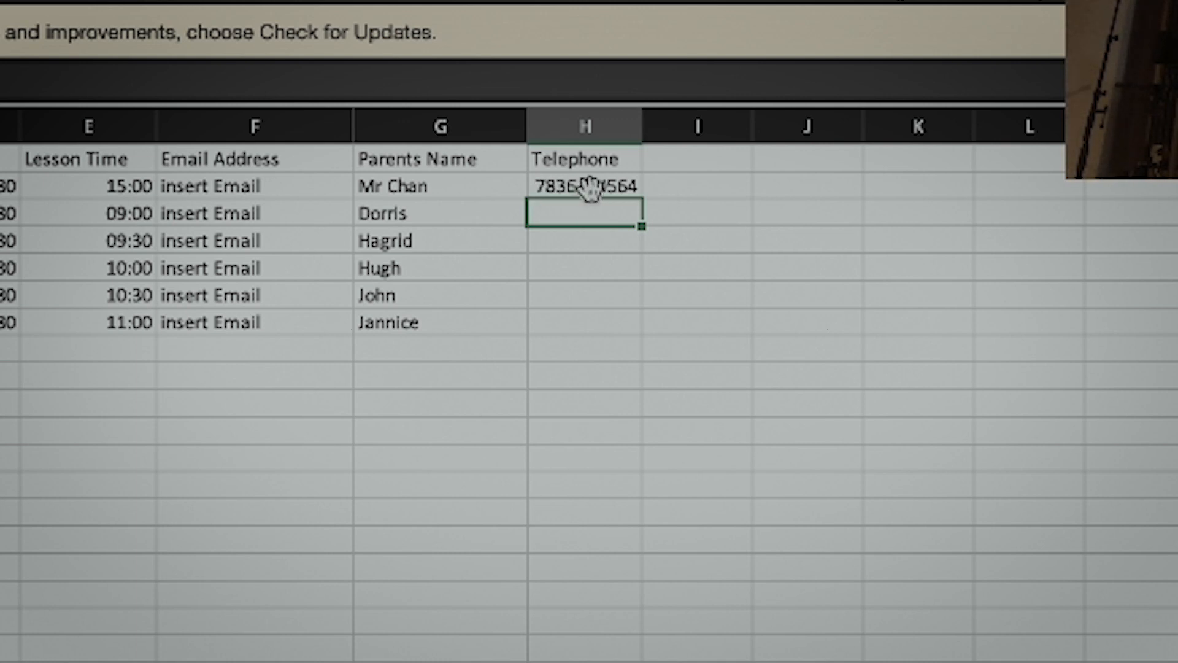
# Apply the Text number format to the Telephone cells of all six students
pyautogui.click(606, 185)
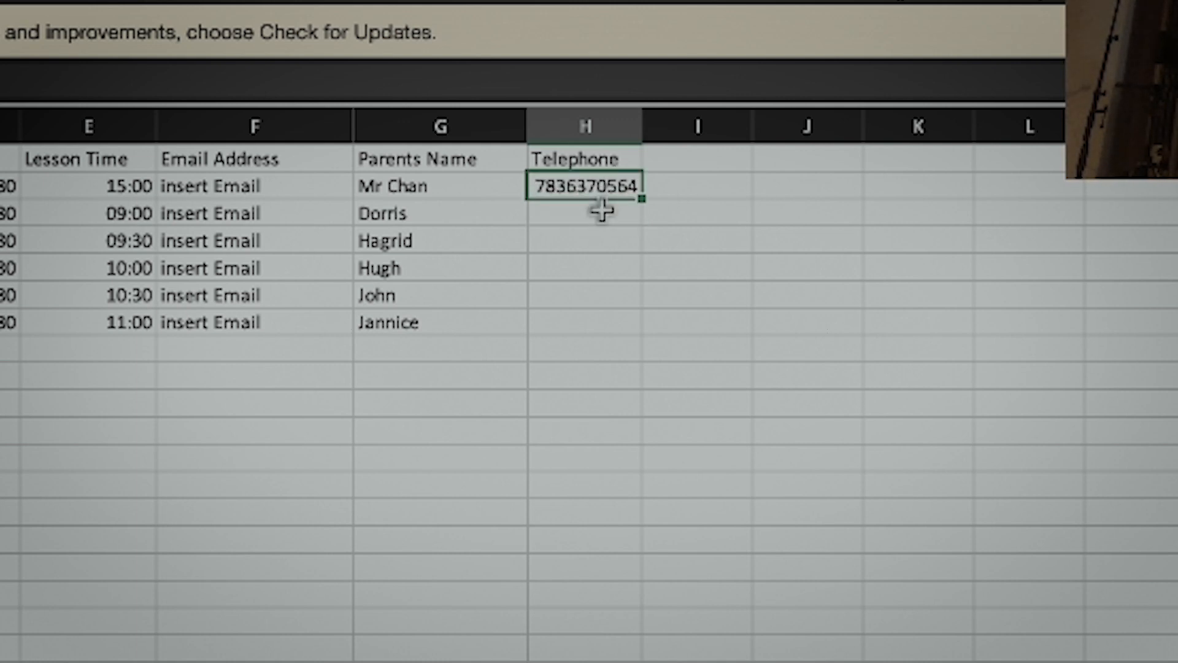
pyautogui.keyDown('shift'); pyautogui.click(592, 321); pyautogui.keyUp('shift')
pyautogui.click(630, 77)
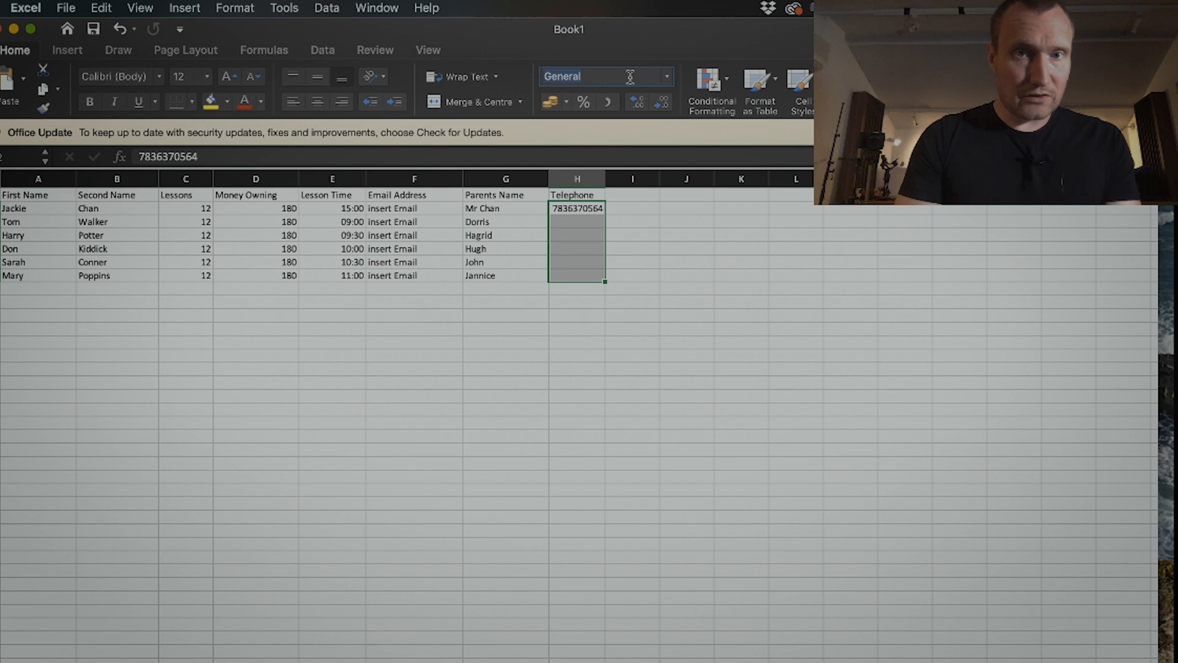
pyautogui.click(668, 77)
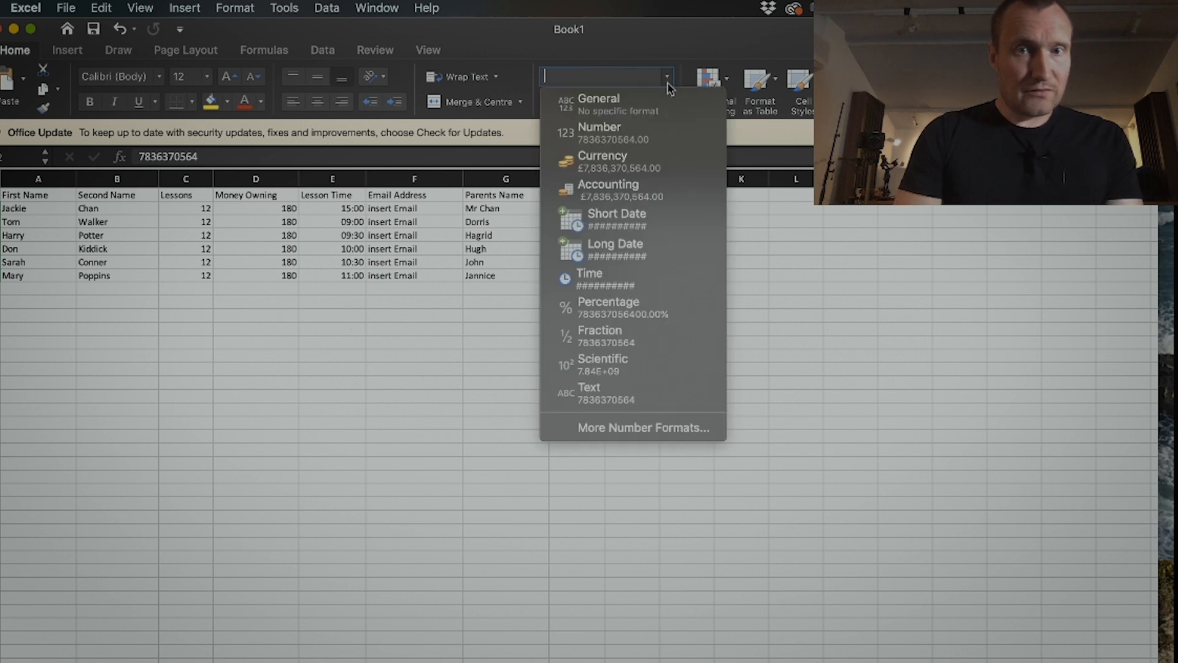
pyautogui.click(621, 399)
# Add a leading 0 to the first student's phone number and widen the Telephone column slightly
pyautogui.click(554, 208)
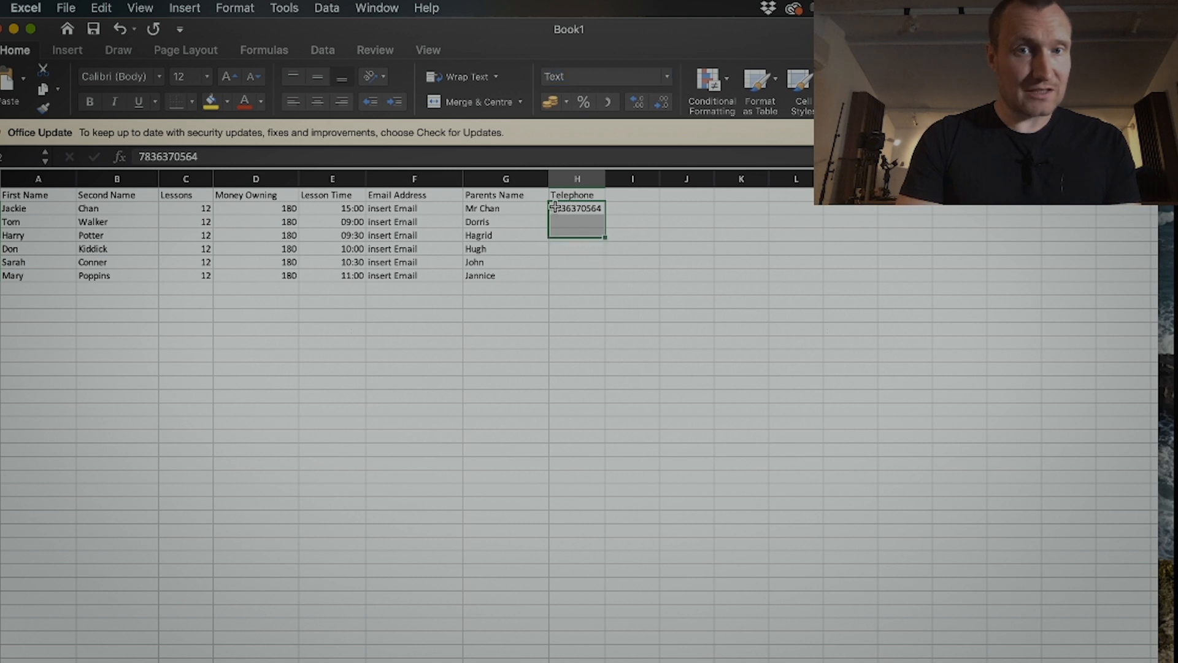
pyautogui.doubleClick(554, 208)
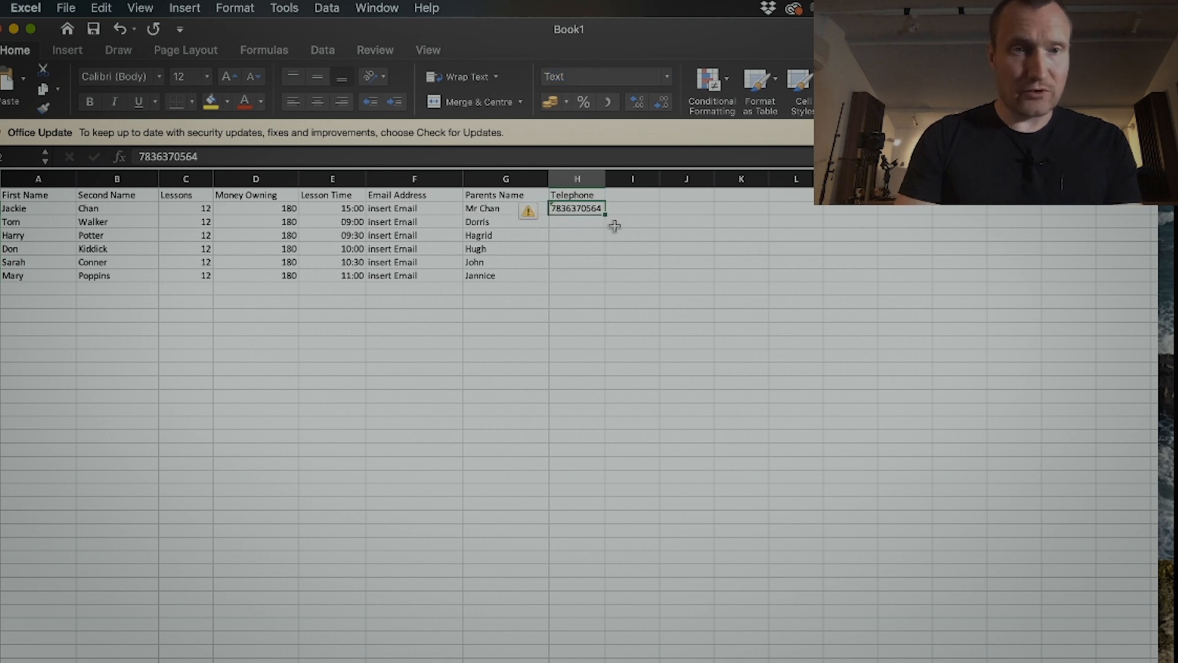
pyautogui.click(143, 157)
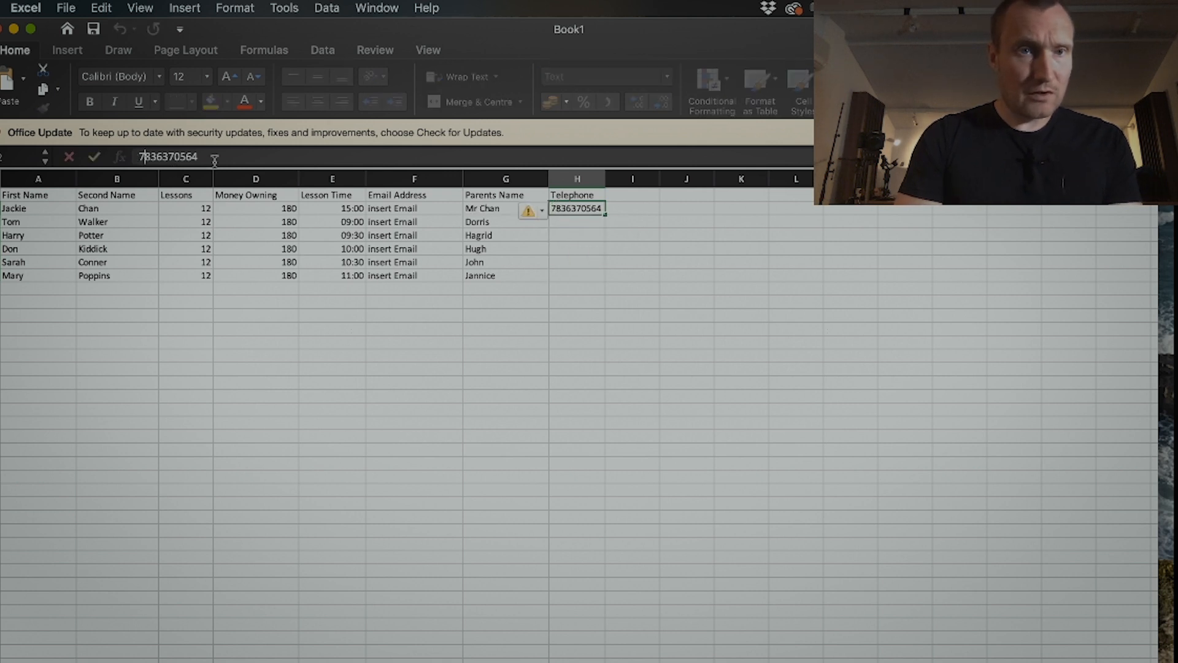
pyautogui.write('0')
pyautogui.press('Return')
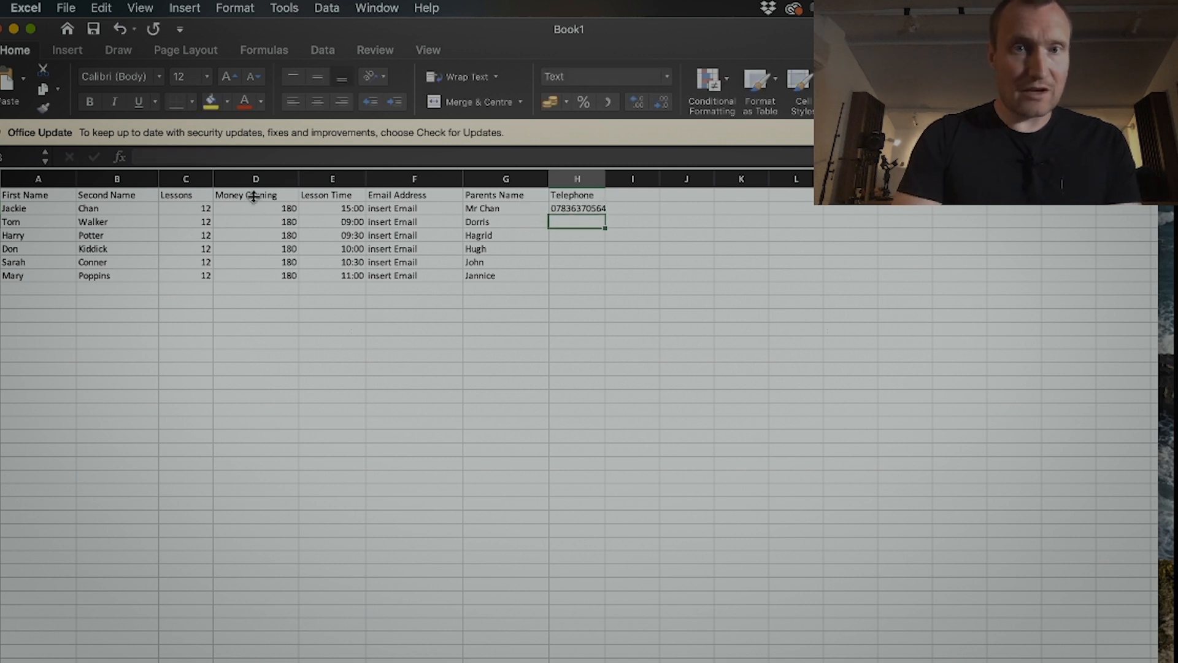
pyautogui.moveTo(607, 176); pyautogui.dragTo(613, 176)
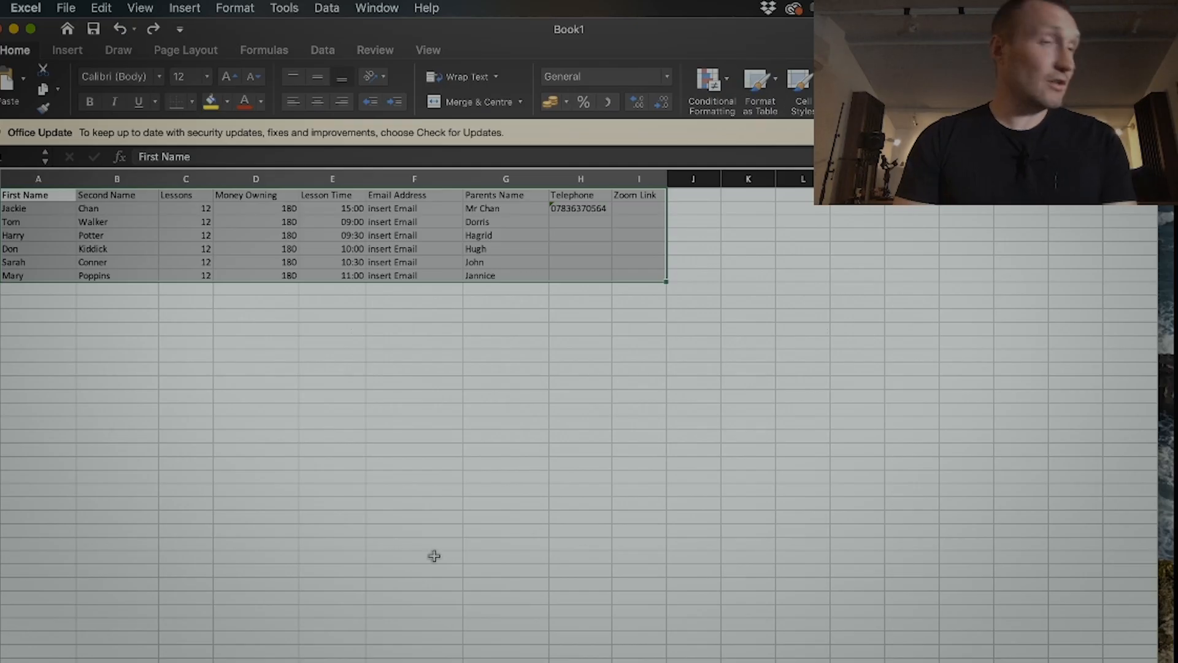
# Format A1:I7 as a table with headers in the light style with a black header row, and save the workbook as LessonsDemo on the Desktop
pyautogui.click(771, 84)
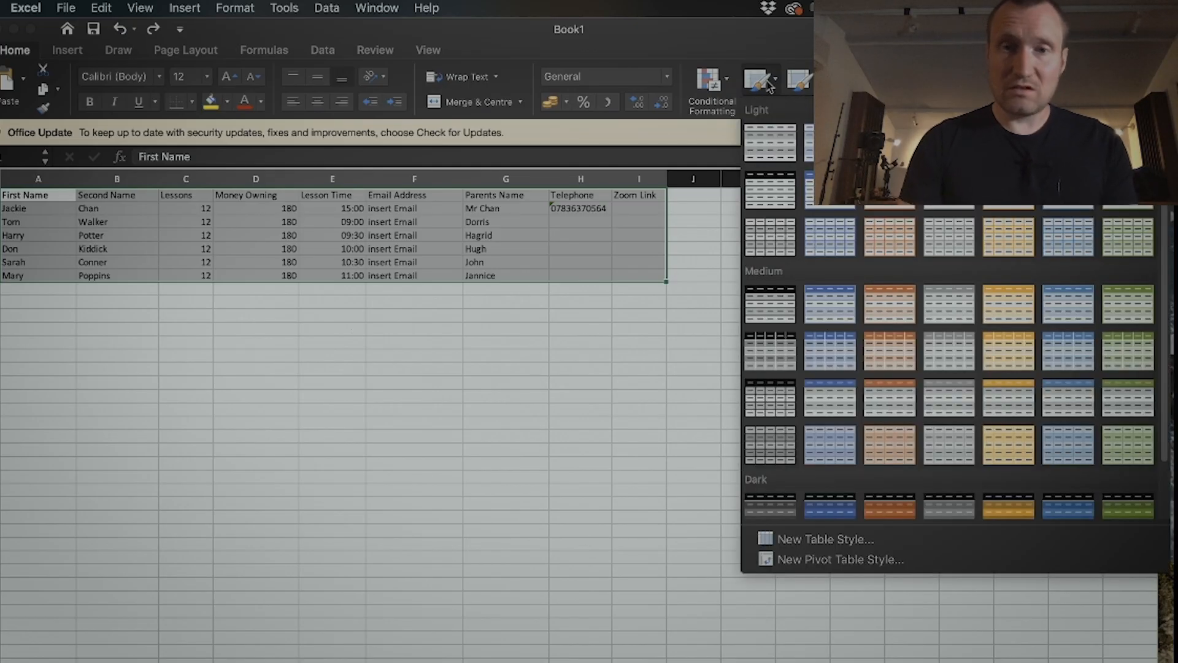
pyautogui.click(781, 202)
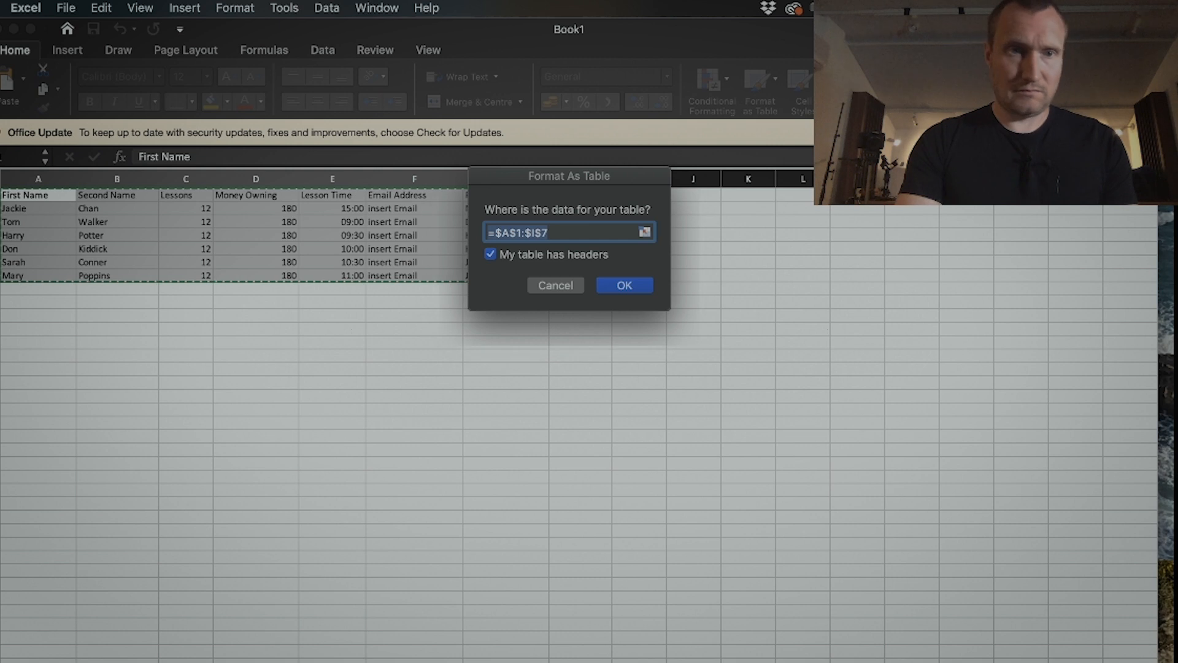
pyautogui.press('Return')
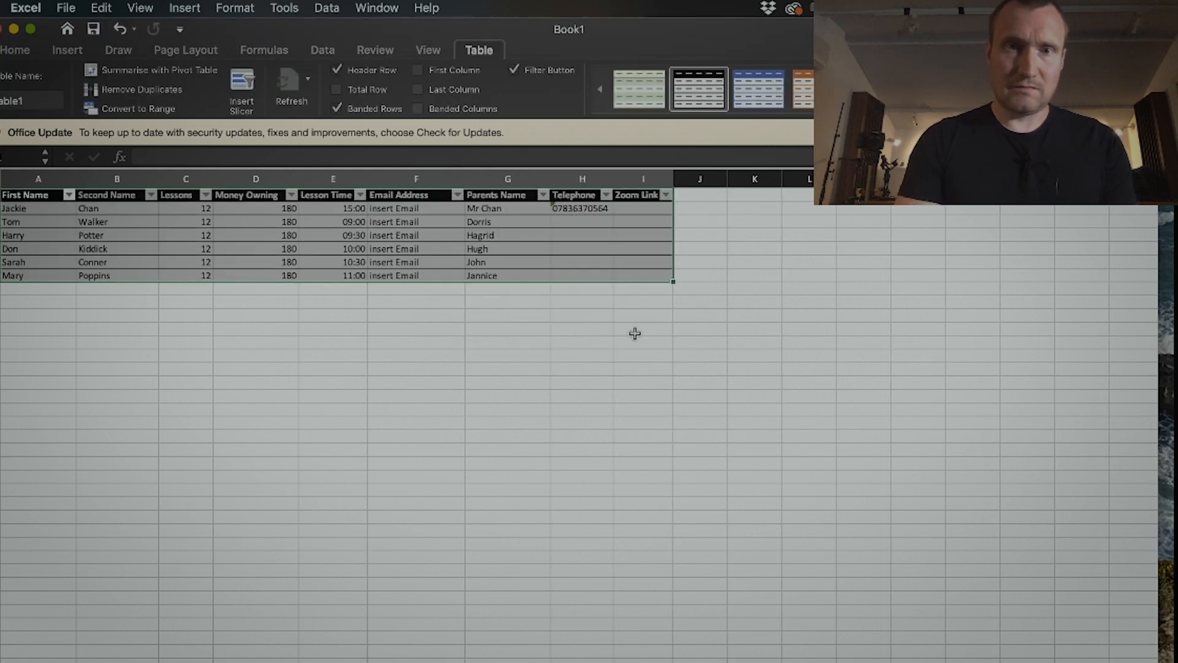
pyautogui.click(639, 363)
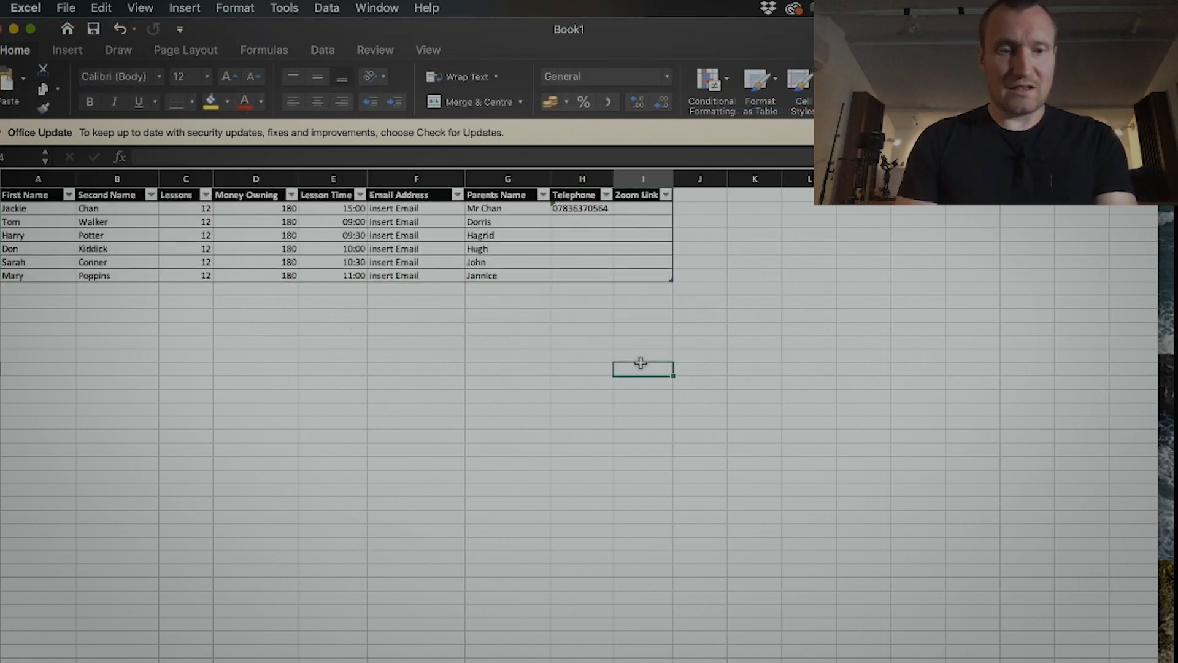
pyautogui.press('super+s')
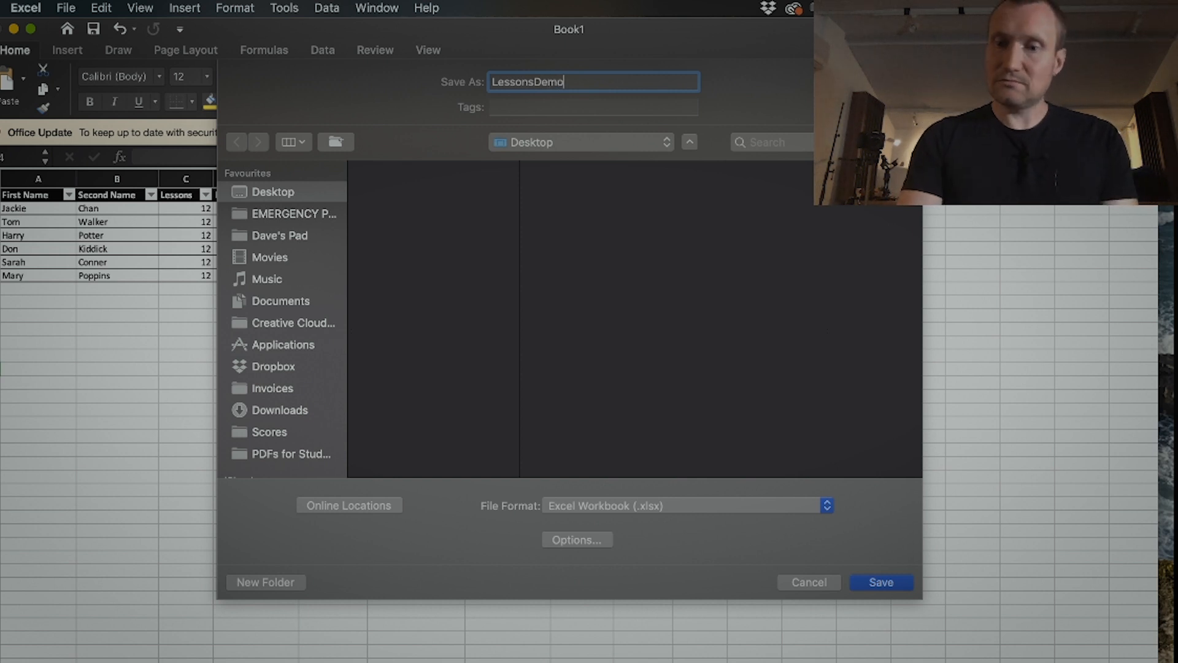
pyautogui.press('Return')
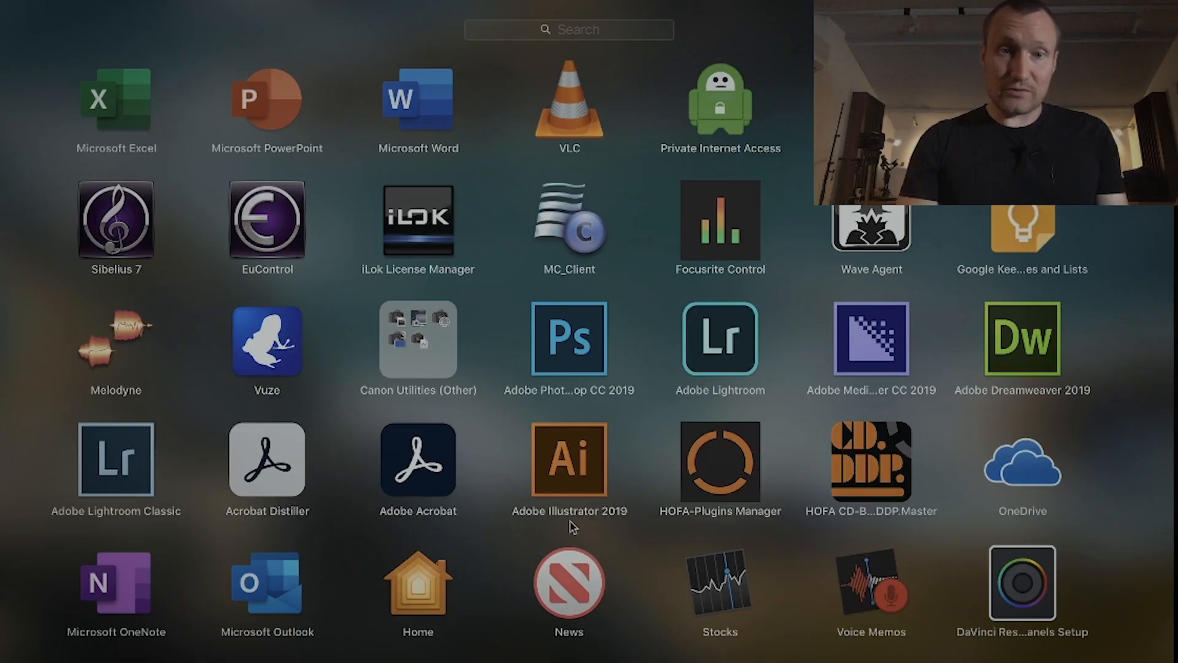
# Switch to Microsoft Word and create a blank document
pyautogui.hscroll(5, 571, 521)
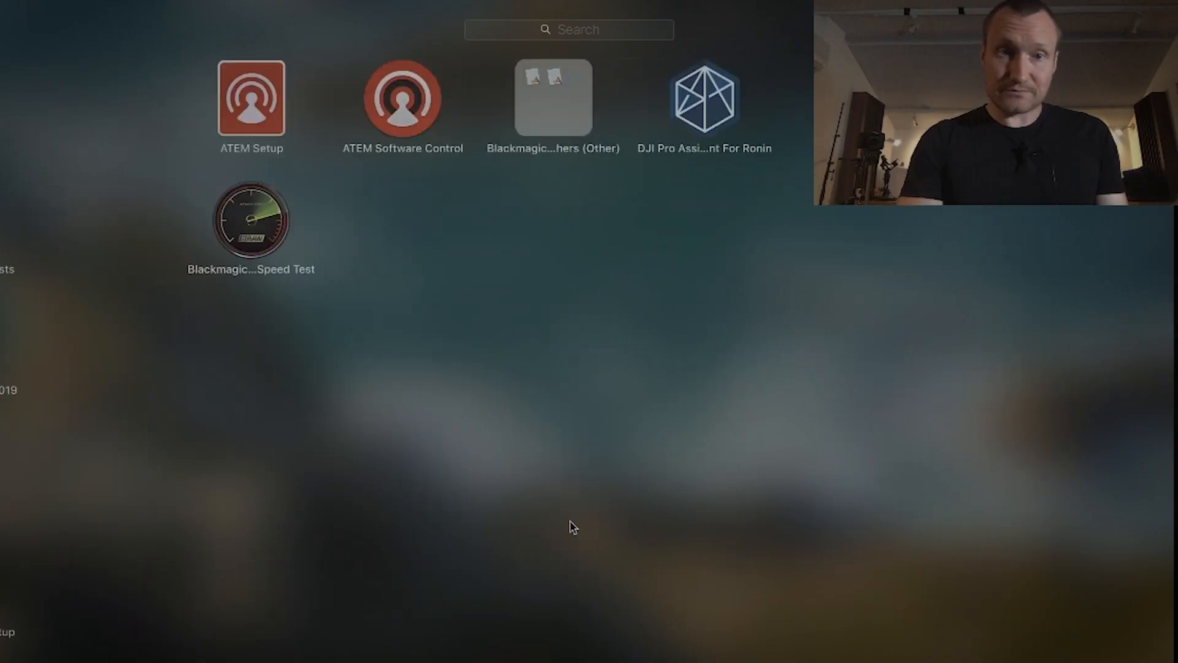
pyautogui.hscroll(-5, 571, 527)
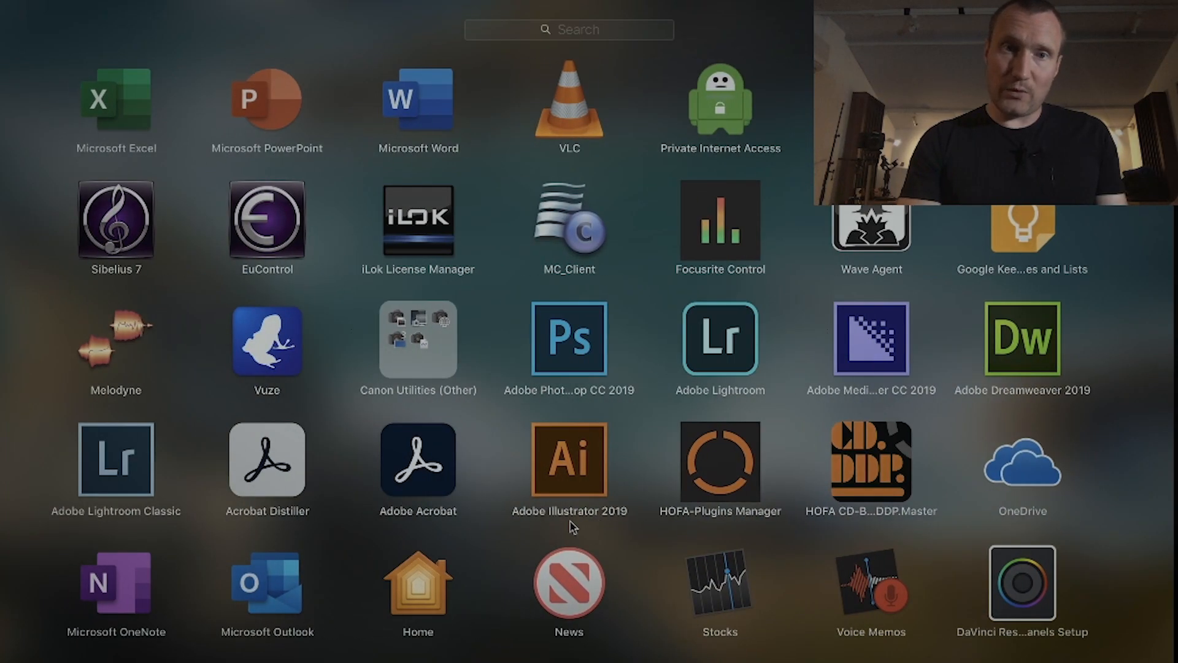
pyautogui.click(417, 82)
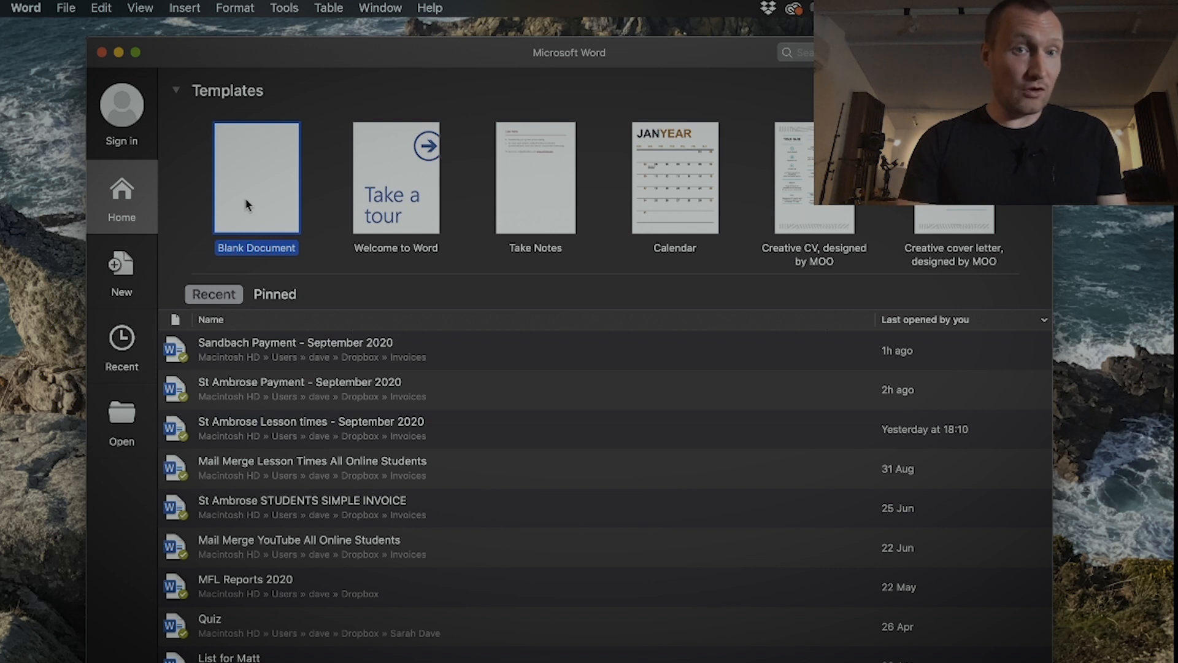
pyautogui.doubleClick(245, 199)
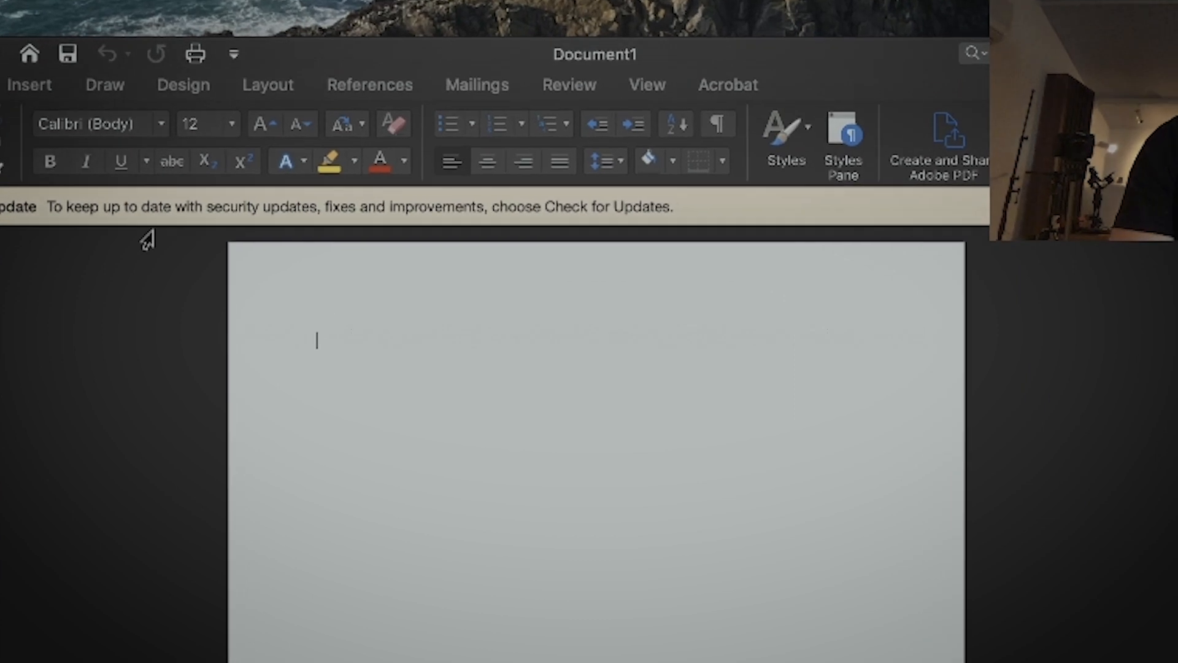
# Start a mail merge of the Email Messages type in the blank document
pyautogui.click(512, 73)
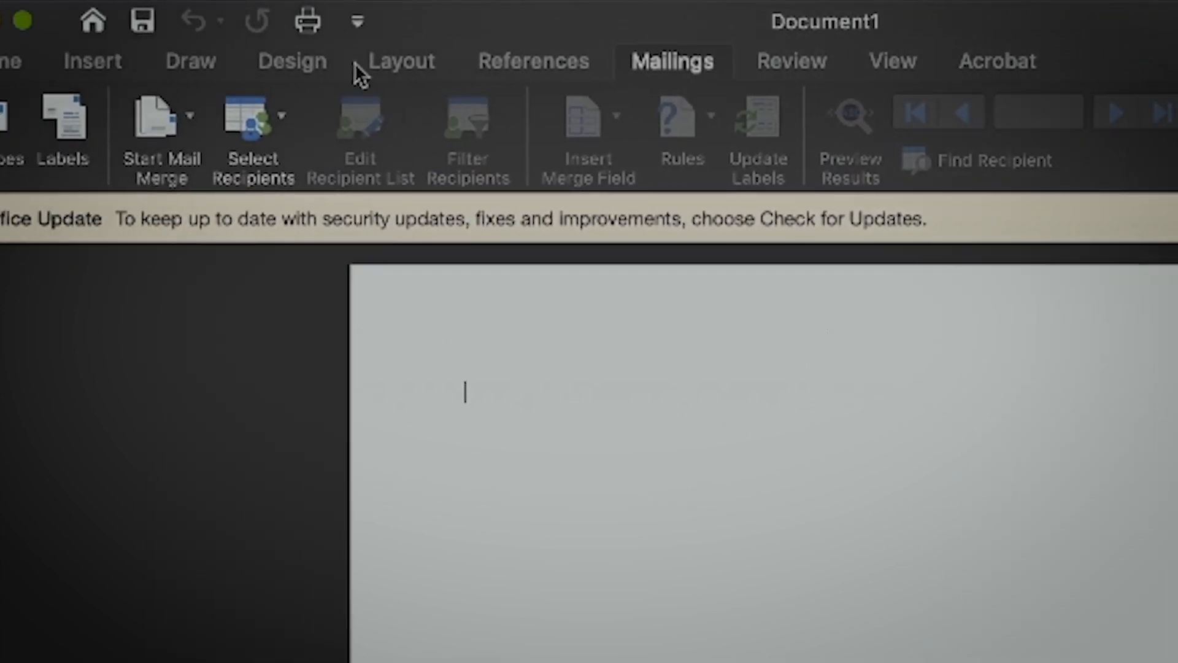
pyautogui.click(148, 133)
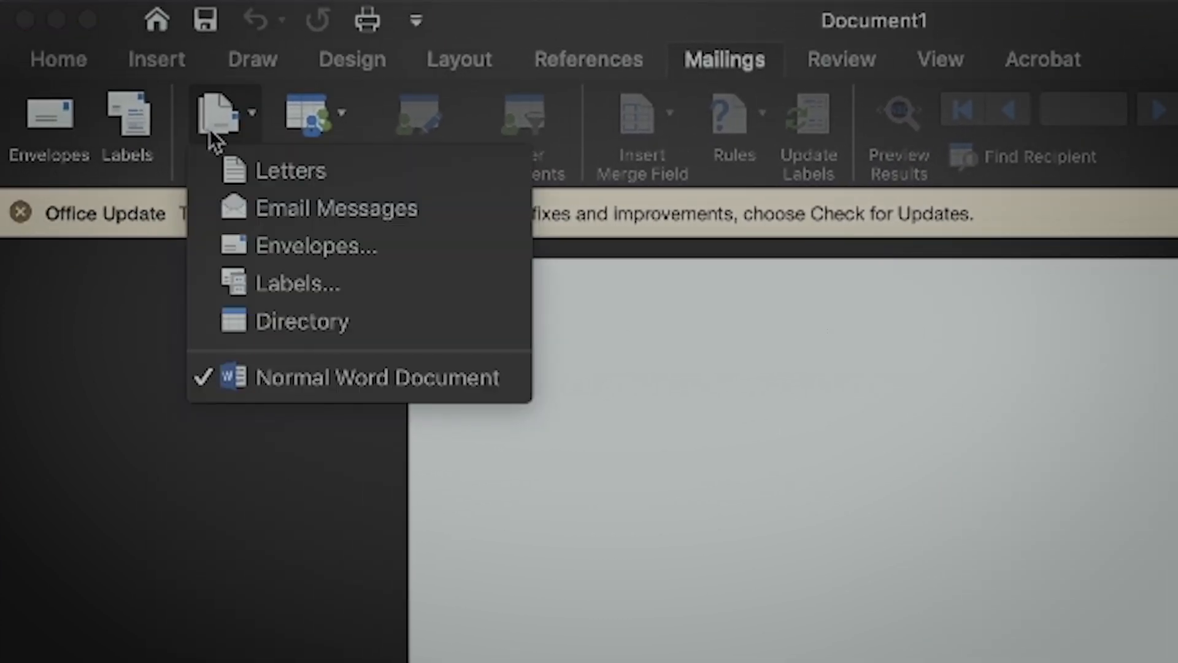
pyautogui.click(285, 207)
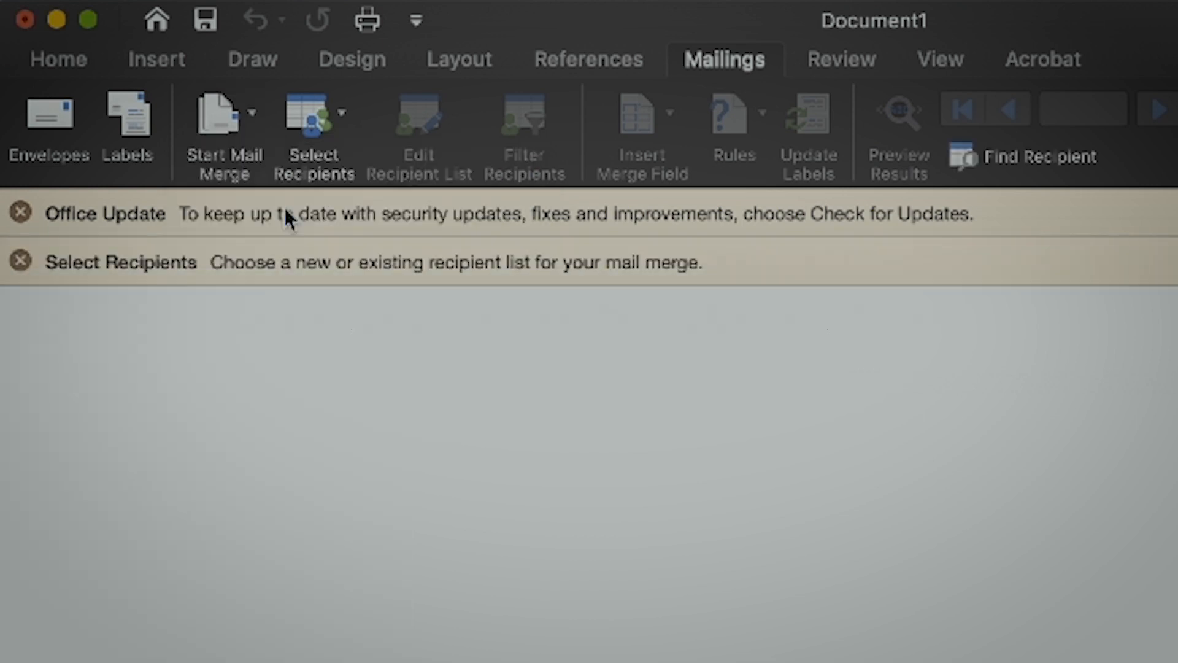
# Use the existing list LessonsDemo.xlsx from the Desktop as the merge recipients, taking the entire worksheet of Sheet1
pyautogui.click(331, 123)
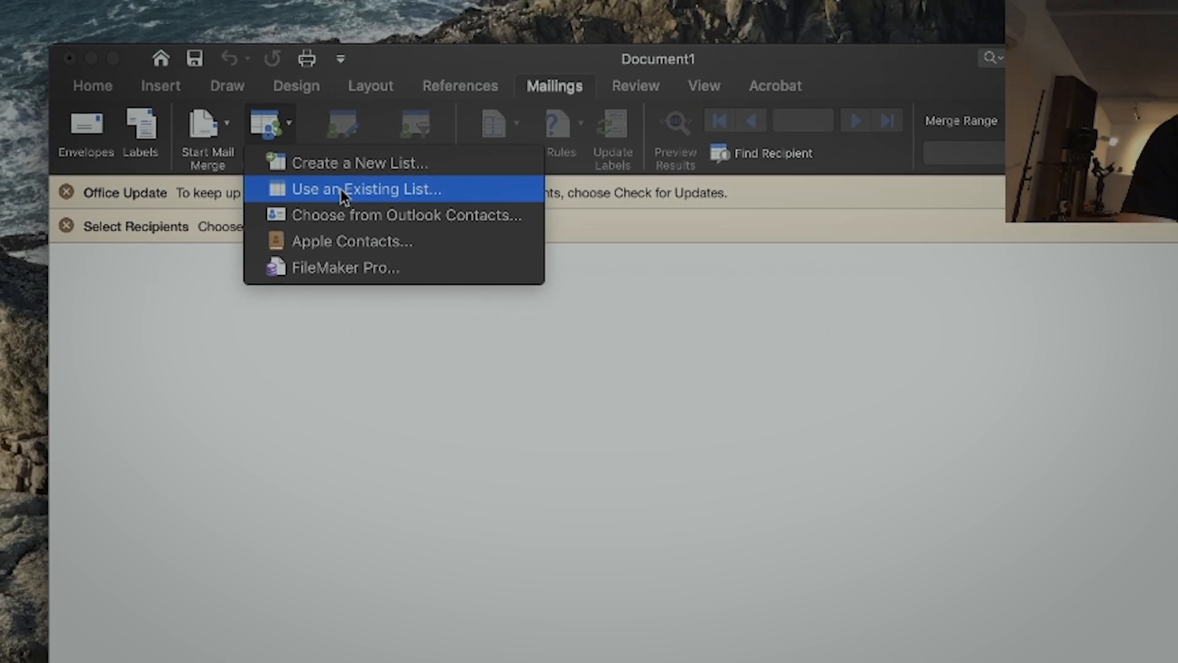
pyautogui.click(340, 189)
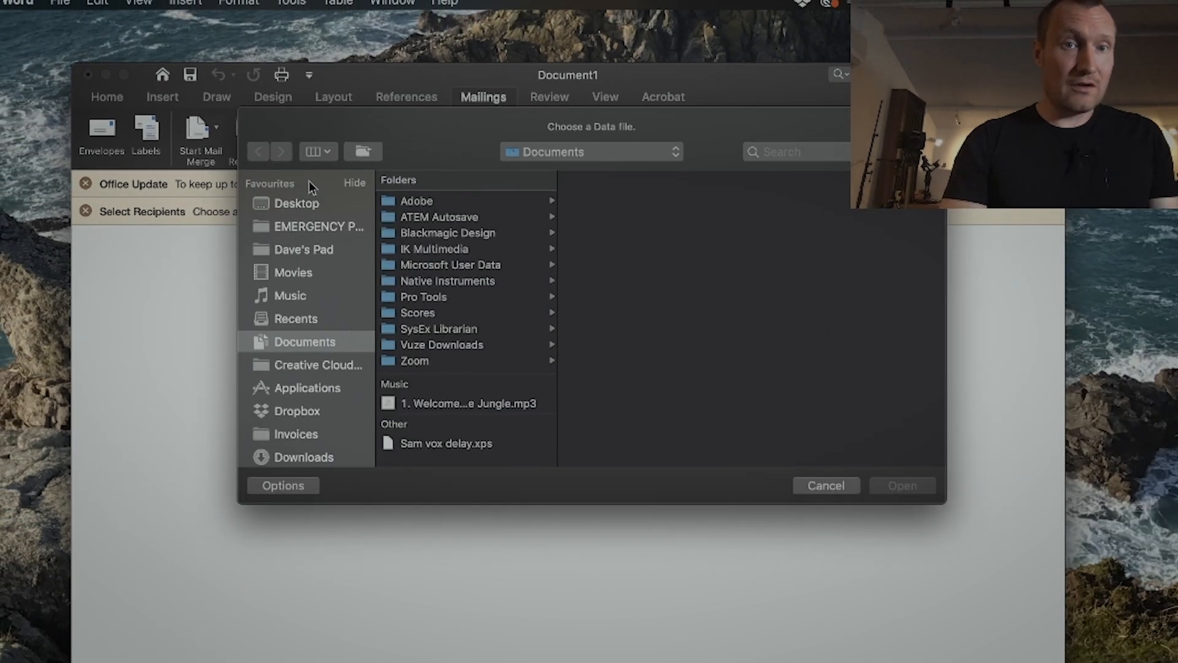
pyautogui.click(297, 197)
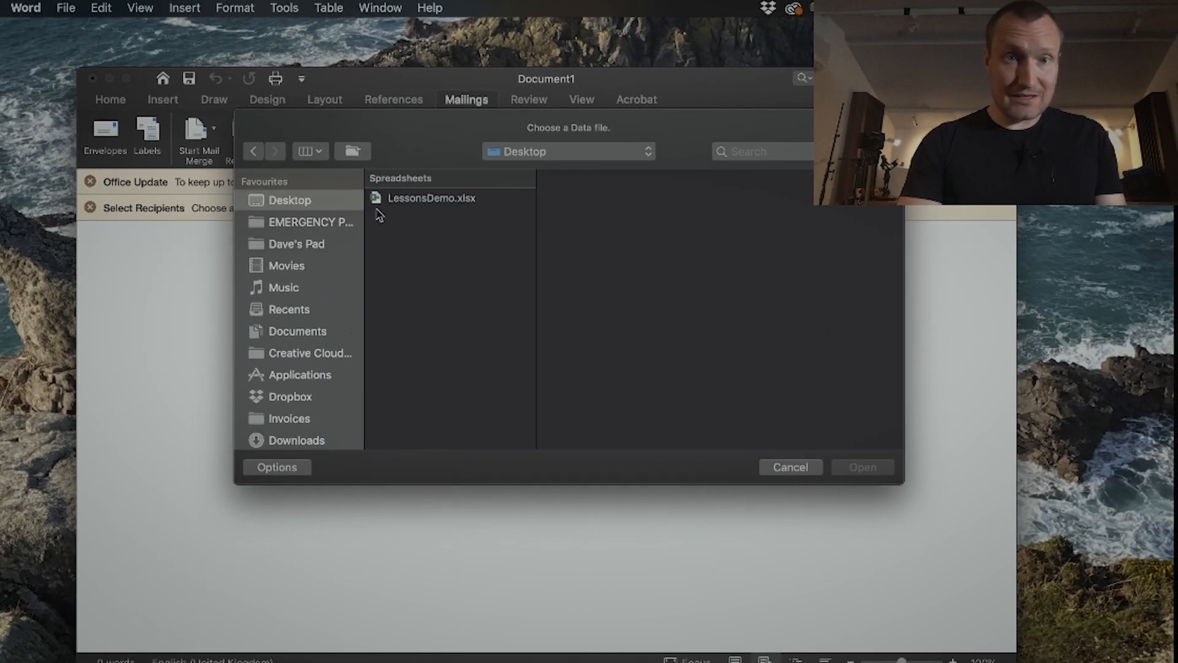
pyautogui.click(385, 201)
pyautogui.click(863, 468)
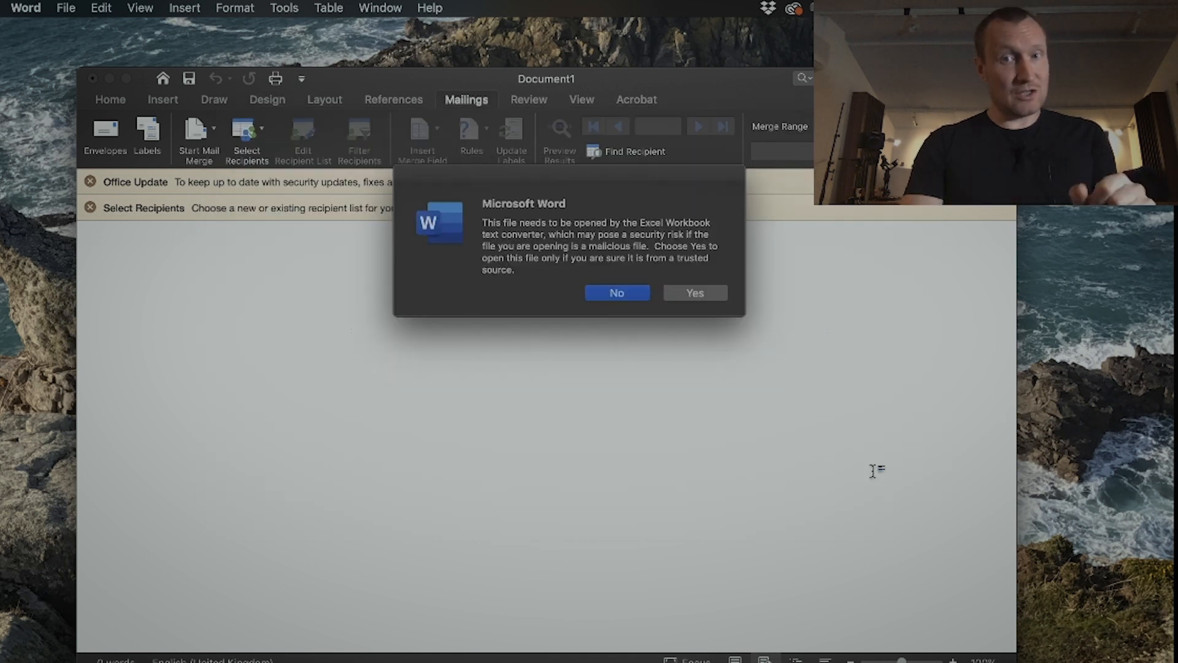
pyautogui.click(696, 295)
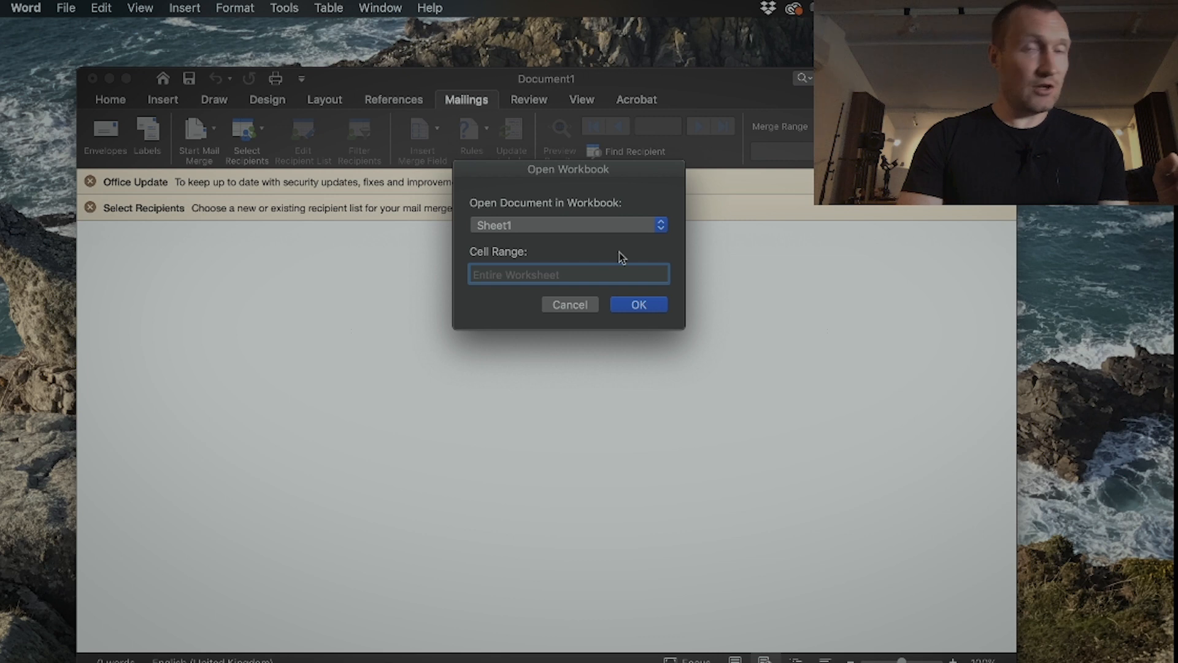
pyautogui.click(608, 230)
pyautogui.click(570, 228)
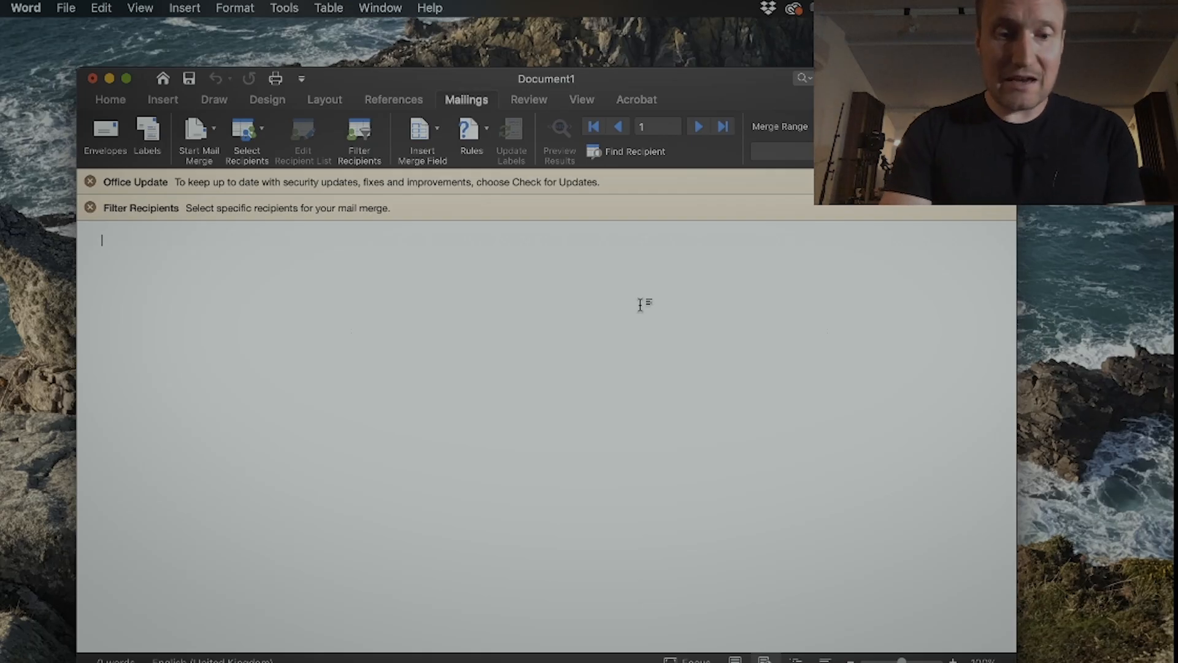
# Write the greeting "Hello" followed by the Parents_Name merge field, and begin a new paragraph with the First_Name merge field
pyautogui.write('llo')
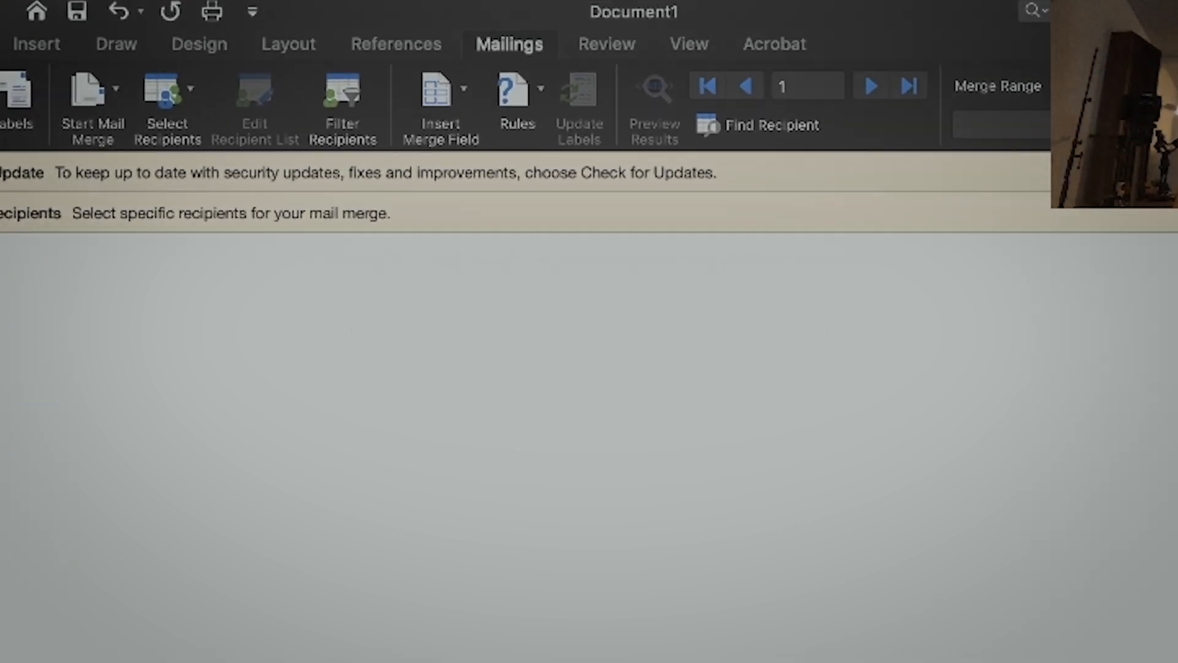
pyautogui.click(423, 131)
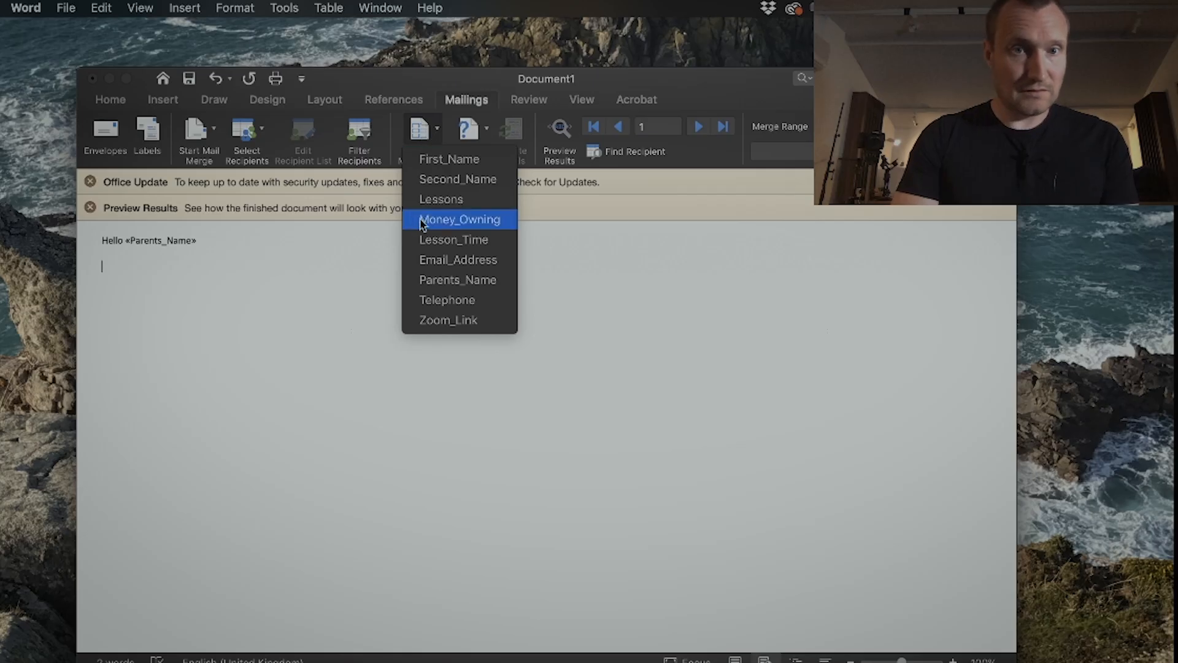
pyautogui.click(449, 158)
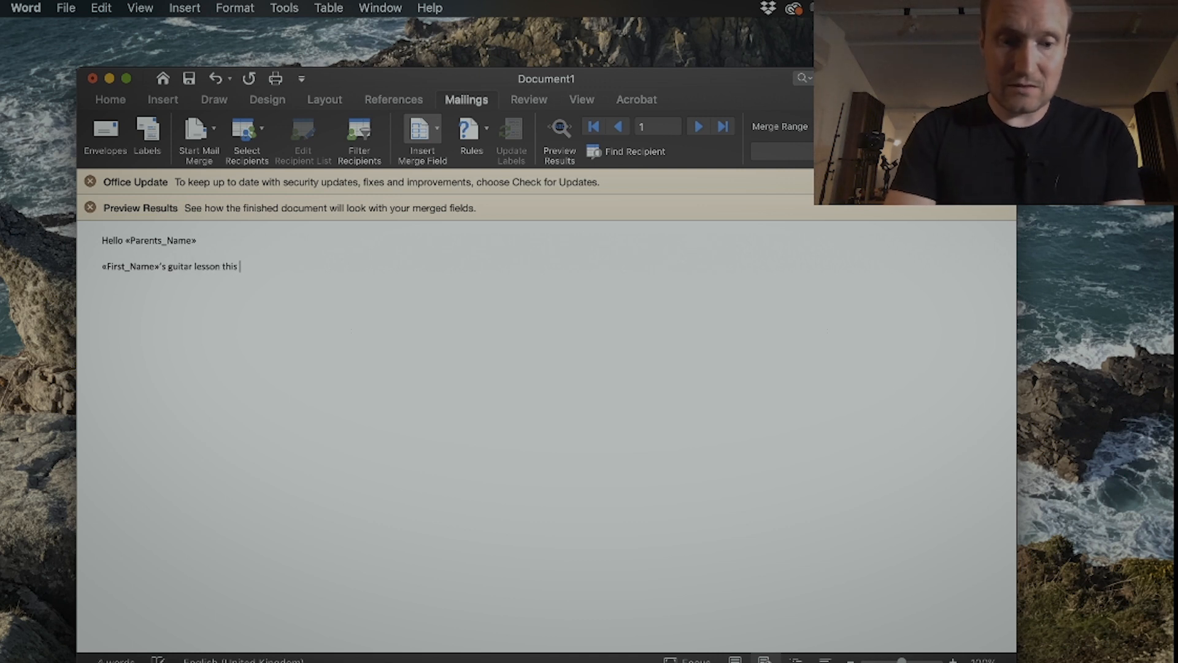
# Continue the First_Name paragraph with "'s guitar lesson this week will be at" and the Lesson_Time merge field
pyautogui.write('week will ')
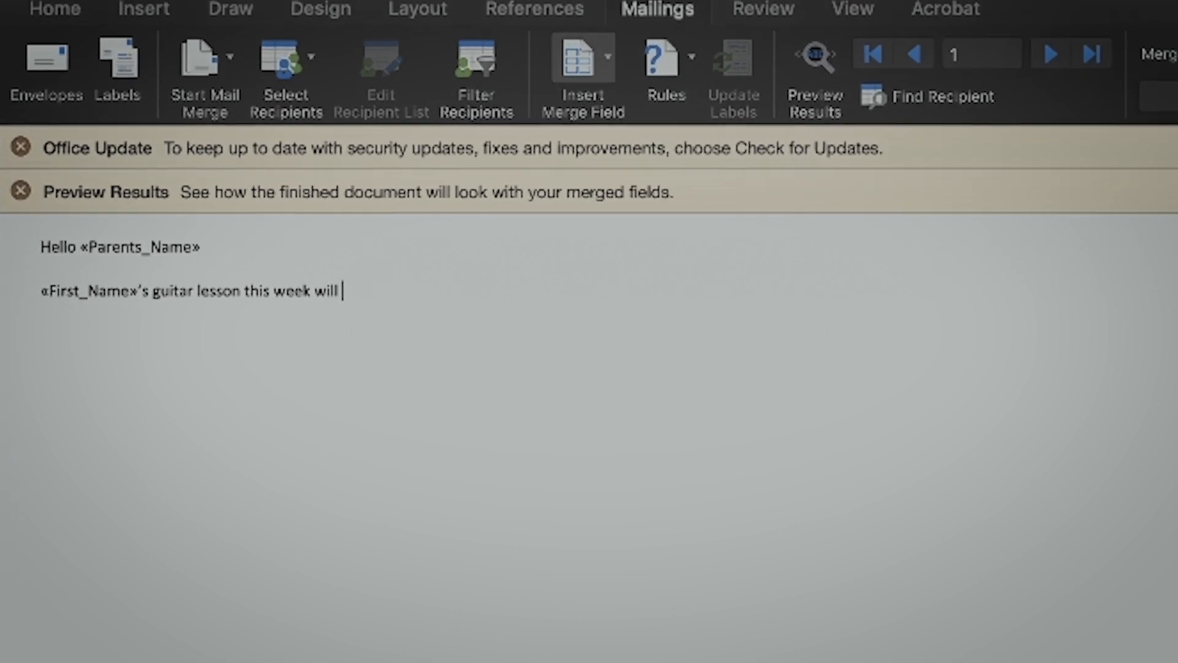
pyautogui.write('be at')
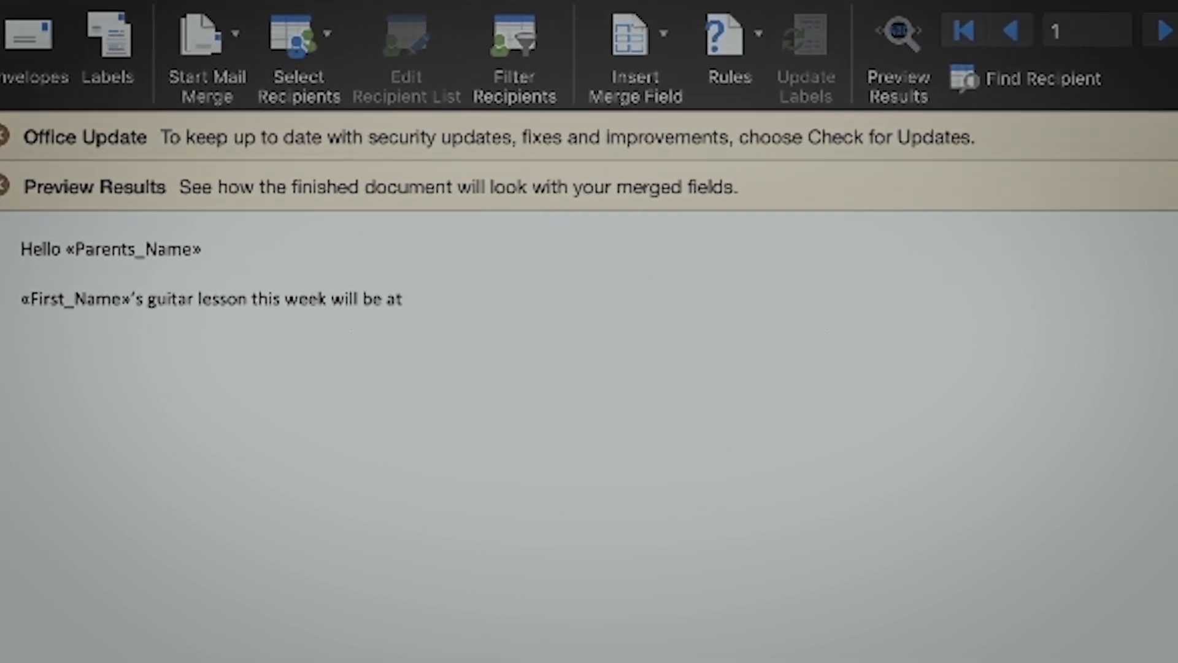
pyautogui.click(650, 80)
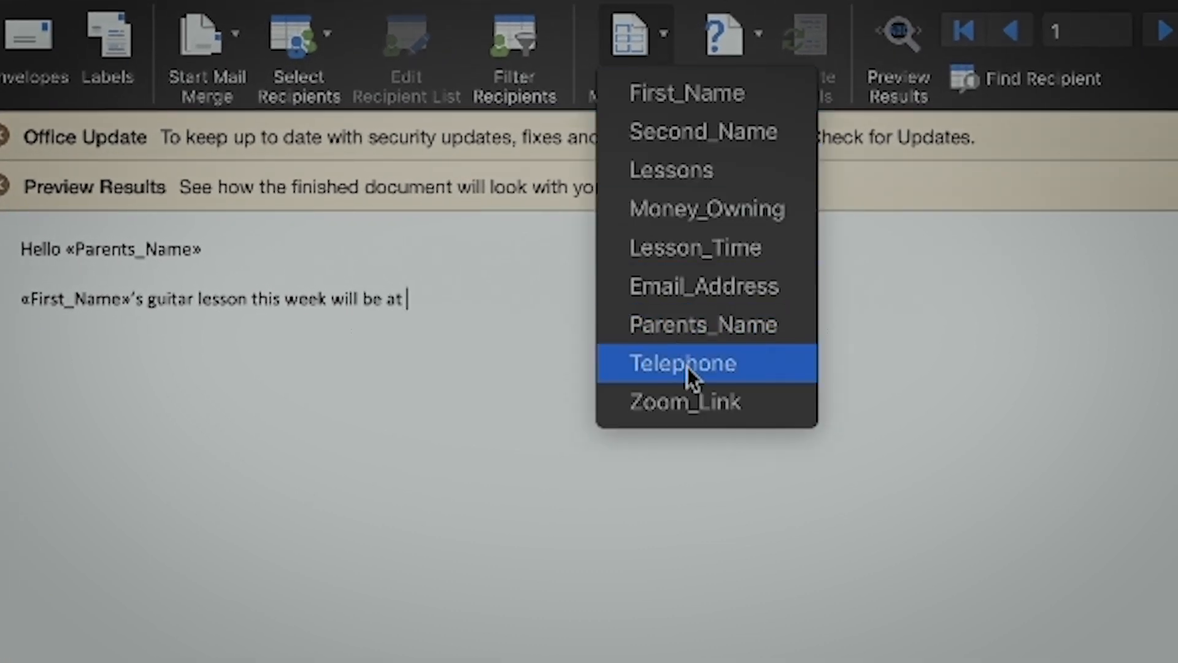
pyautogui.click(711, 246)
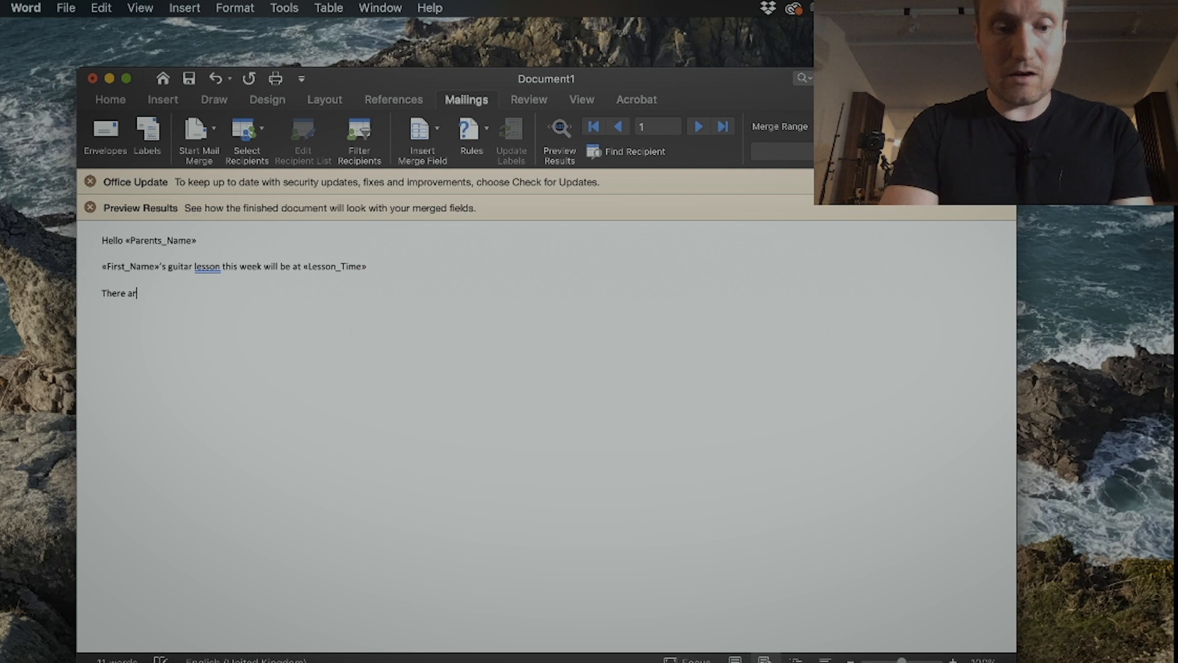
# Continue the "There are" paragraph with the Lessons merge field, text for this term's lessons and "cost of", and the Money_Owning merge field
pyautogui.click(434, 133)
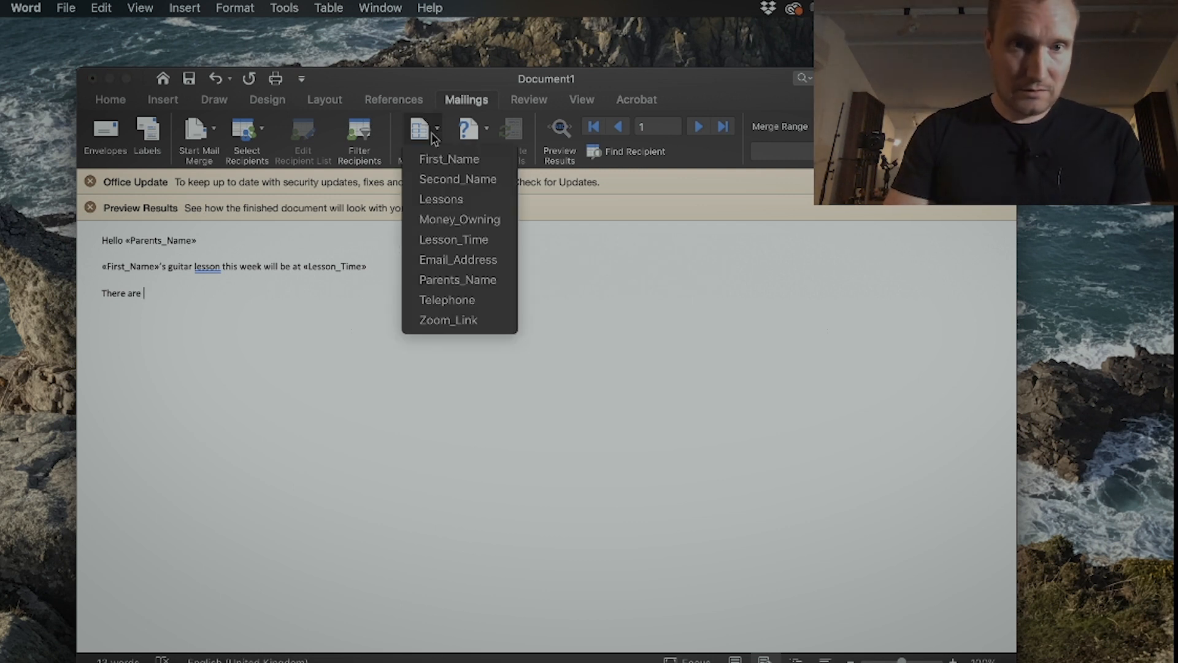
pyautogui.click(454, 201)
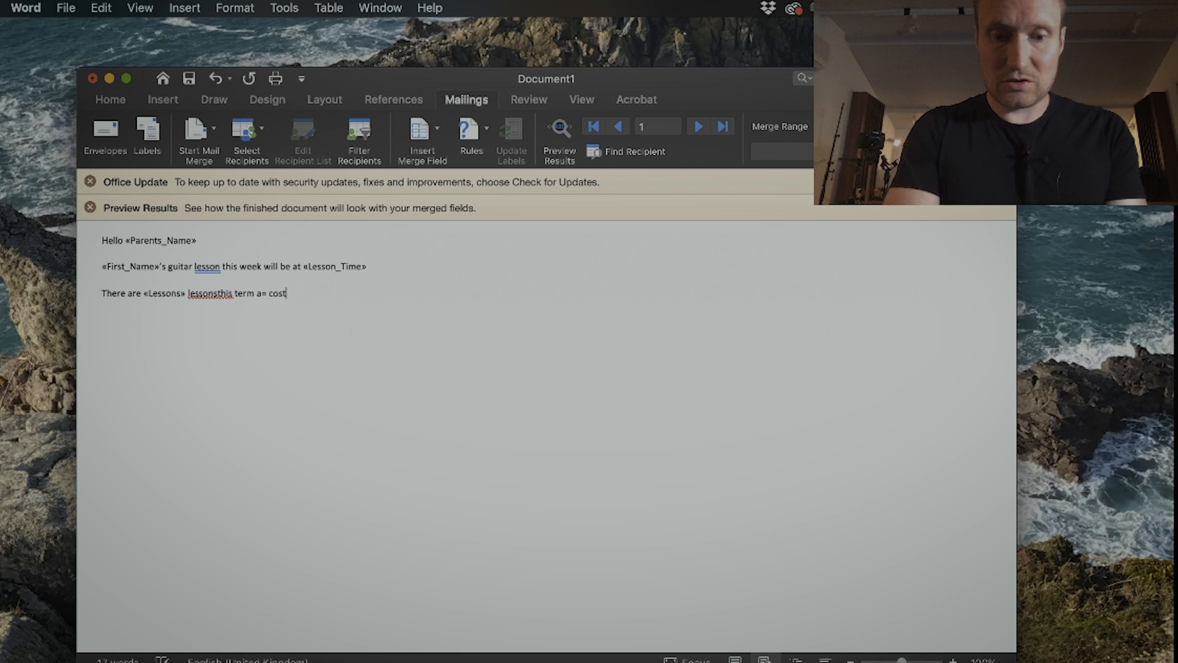
pyautogui.write('f')
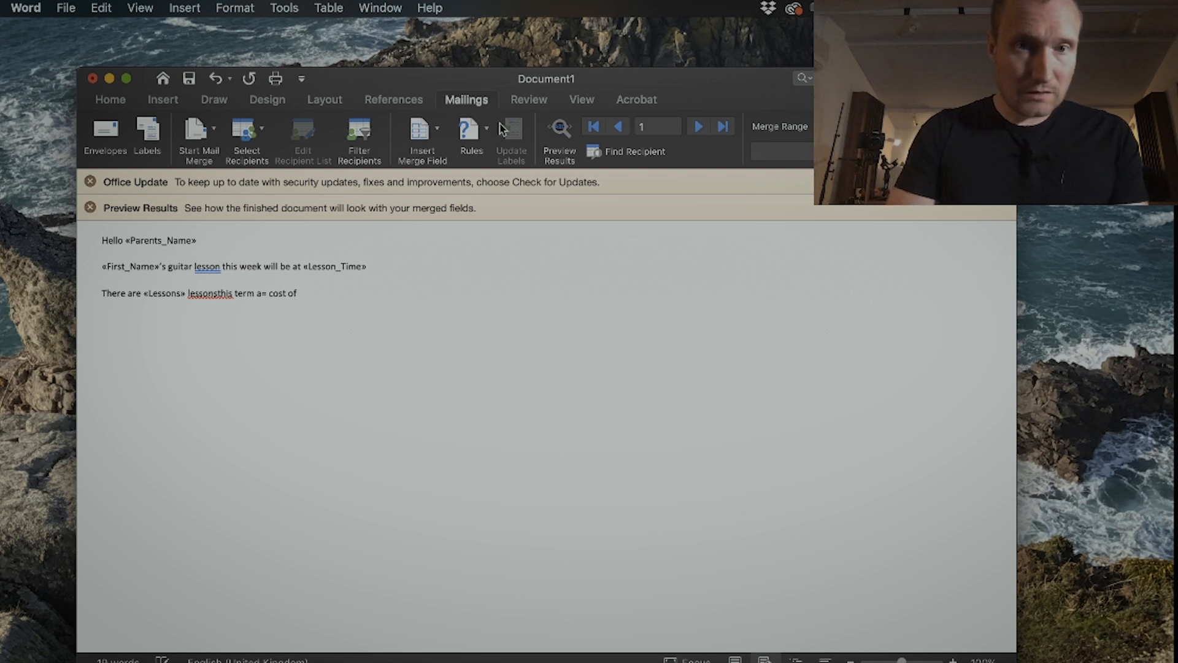
pyautogui.click(438, 130)
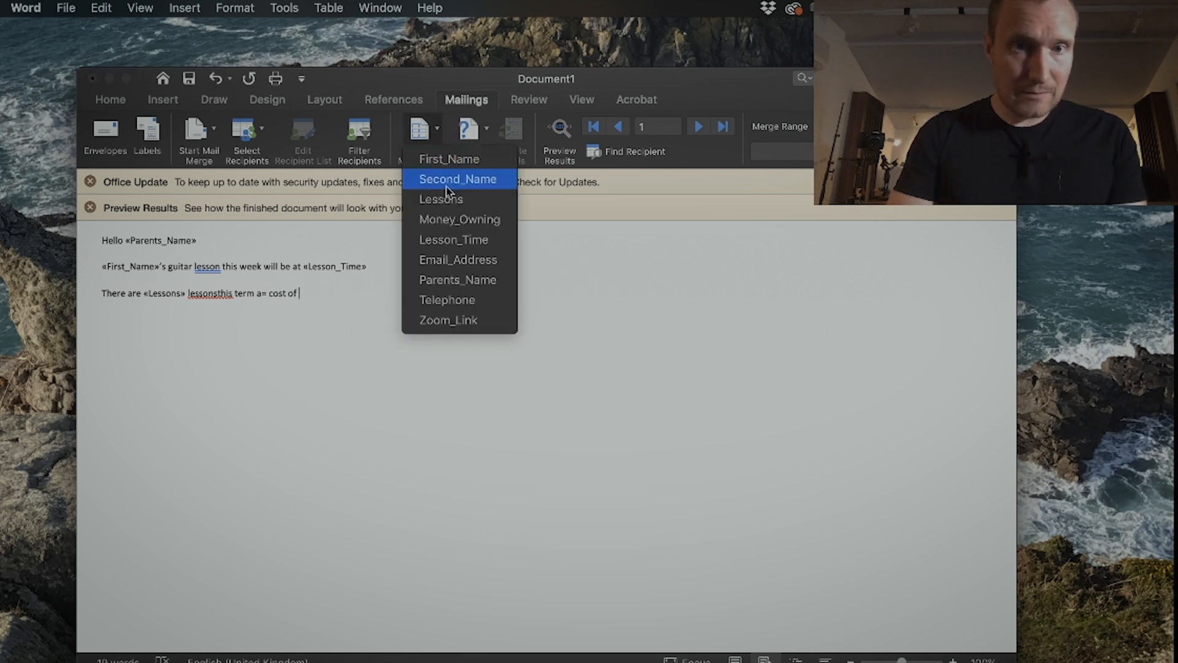
pyautogui.click(445, 220)
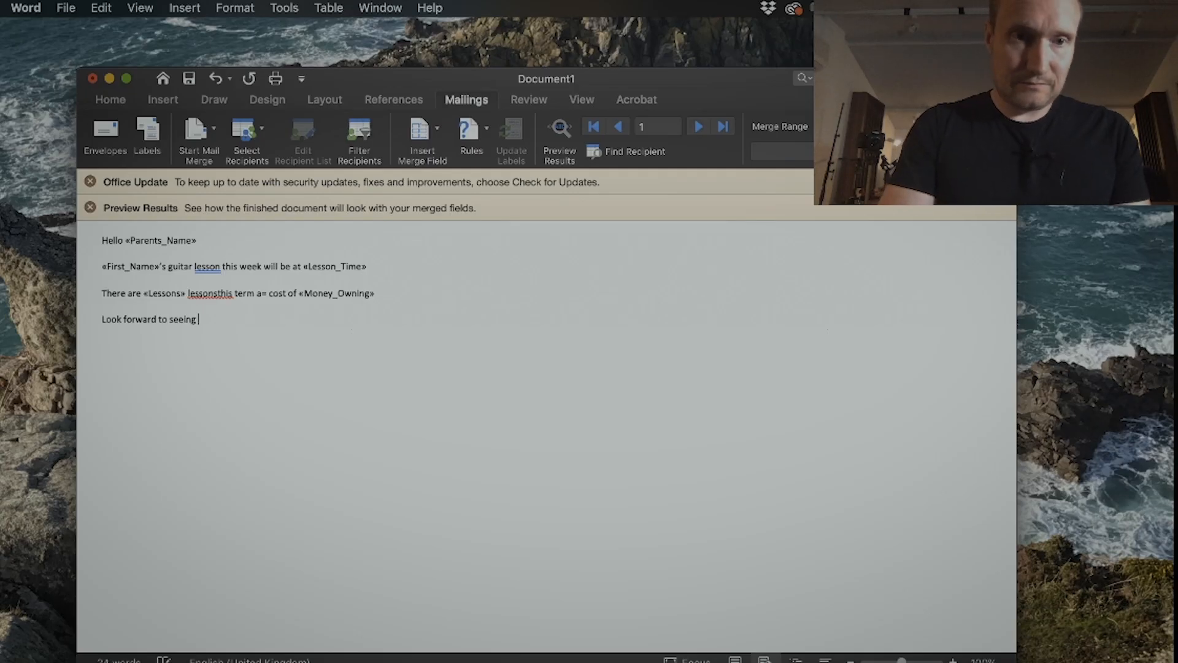
# Complete the closing line "Look forward to seeing" with the First_Name merge field and "on Monday...", and sign off with the sender's full name
pyautogui.click(438, 132)
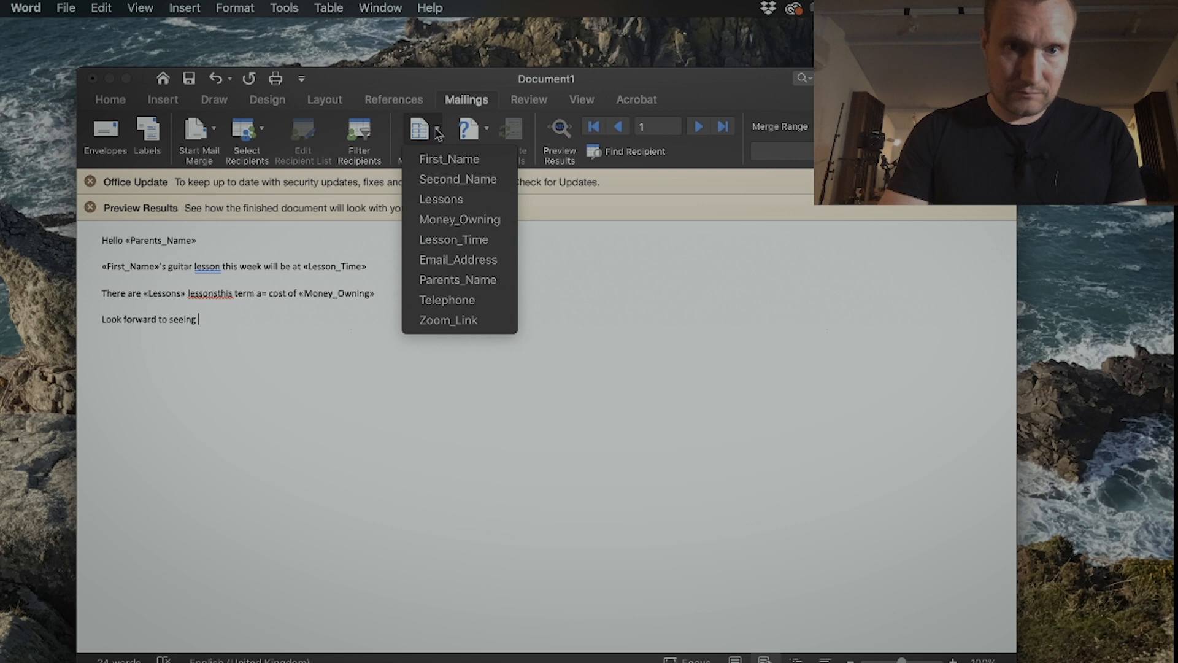
pyautogui.click(449, 159)
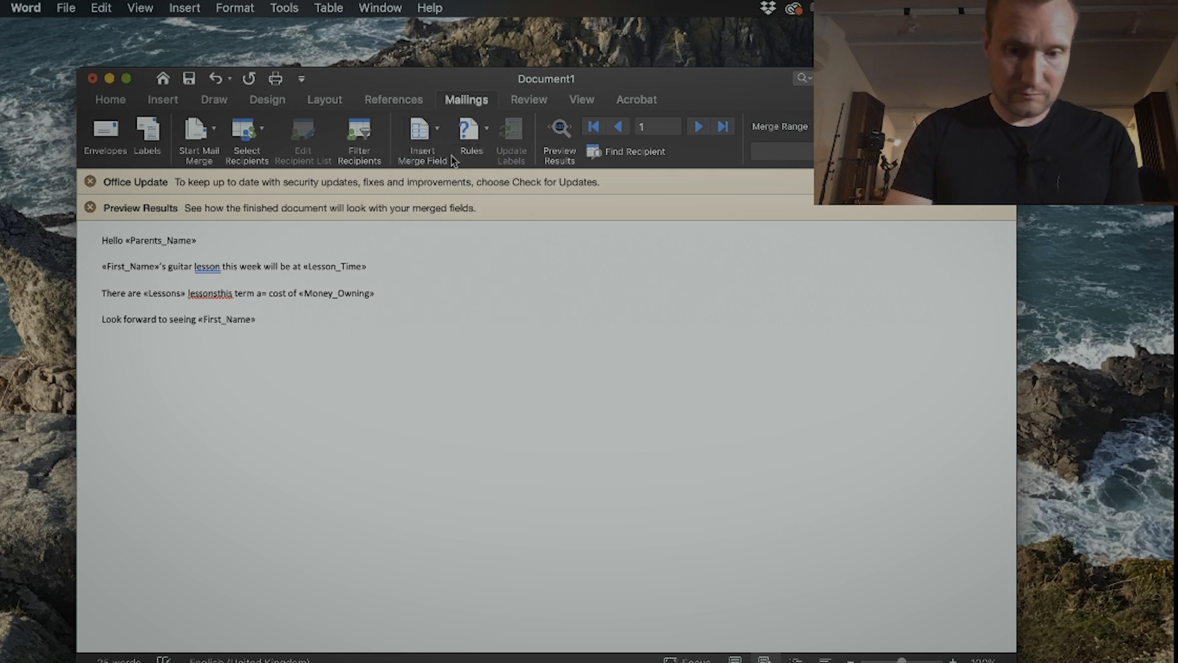
pyautogui.write('on Monday...')
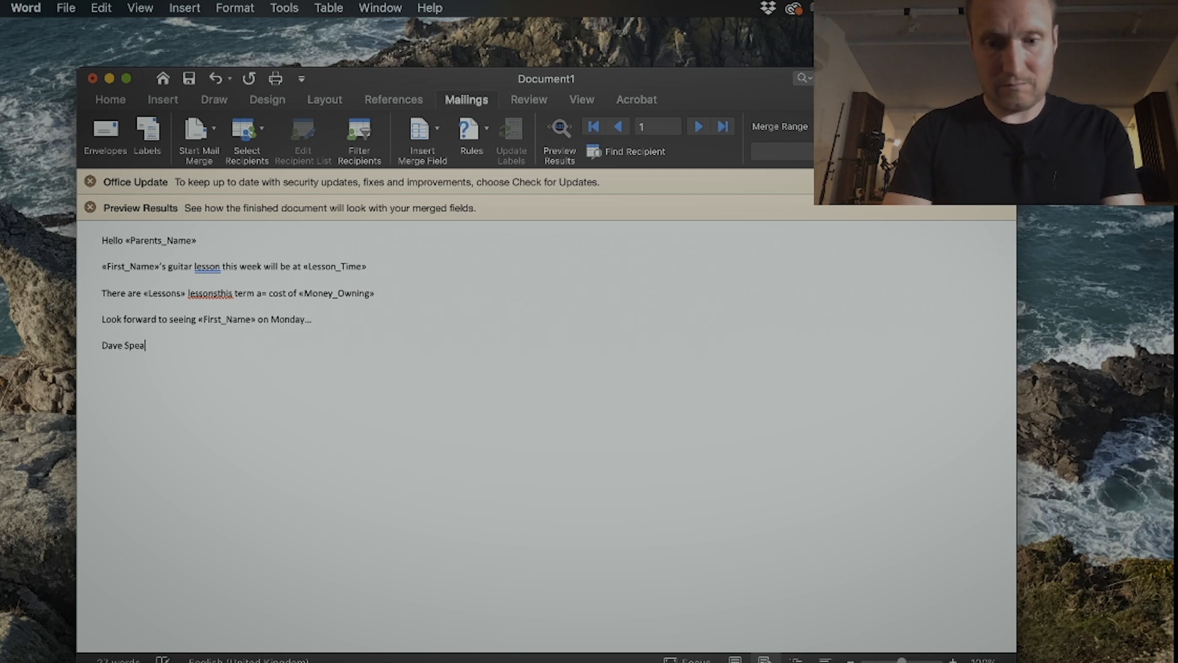
pyautogui.write('n')
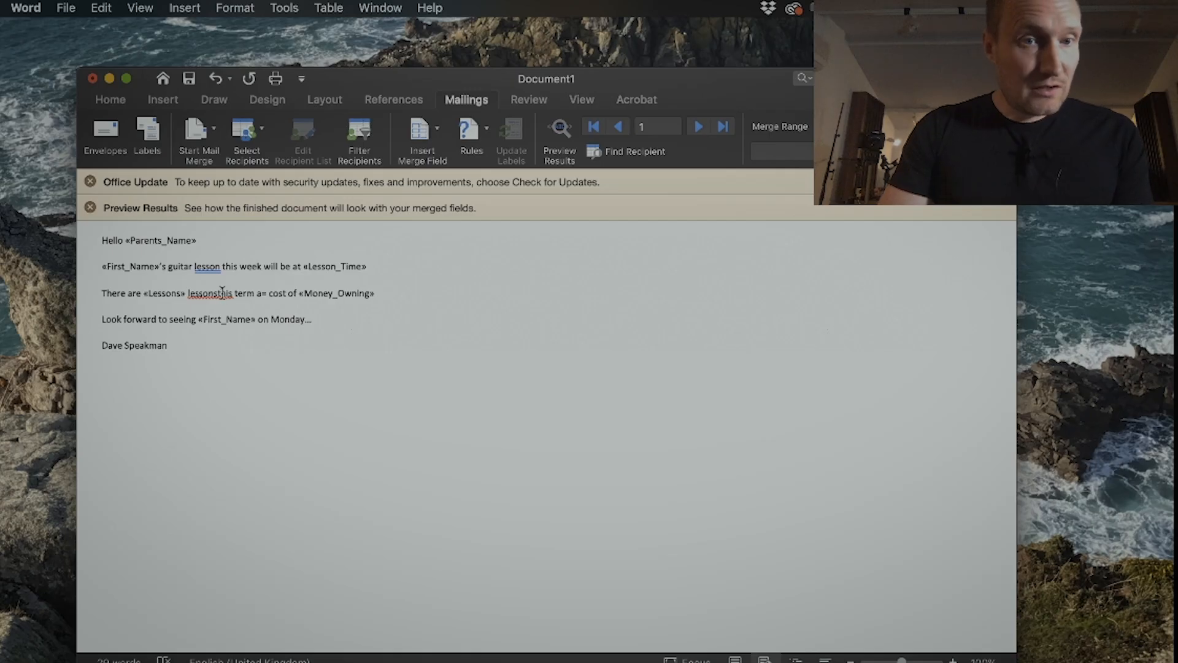
# Correct the cost line to read "lessons this term at a cost of", and add a £ sign before the amount while previewing the merged results
pyautogui.click(217, 292)
pyautogui.write('s')
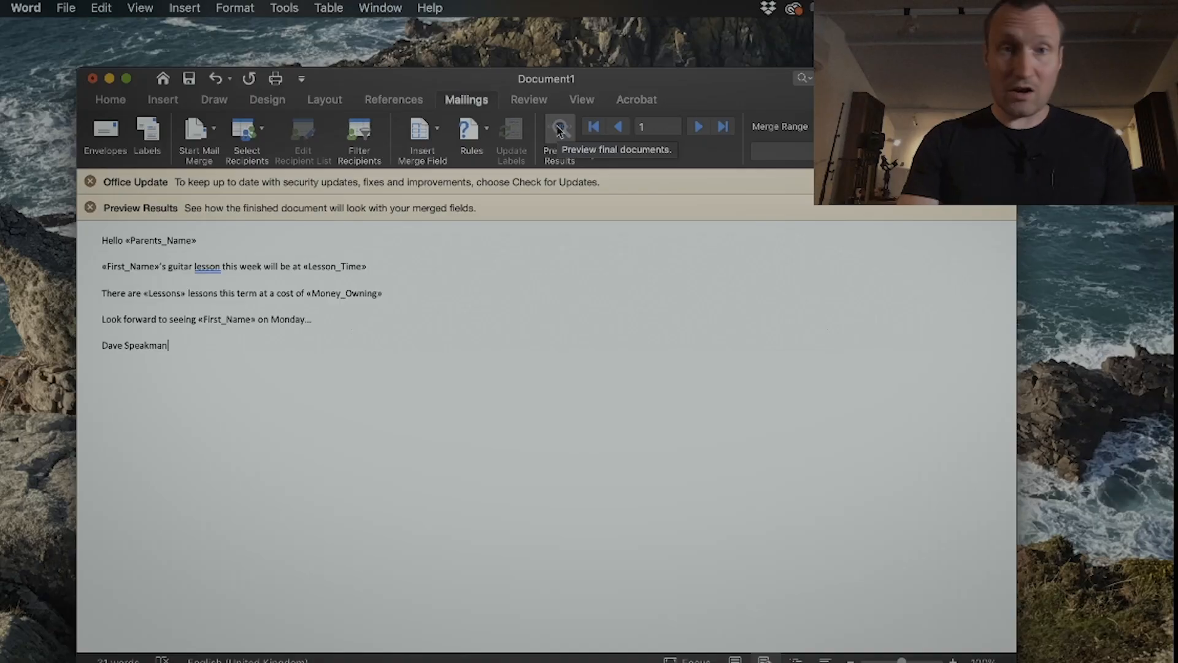
pyautogui.click(558, 129)
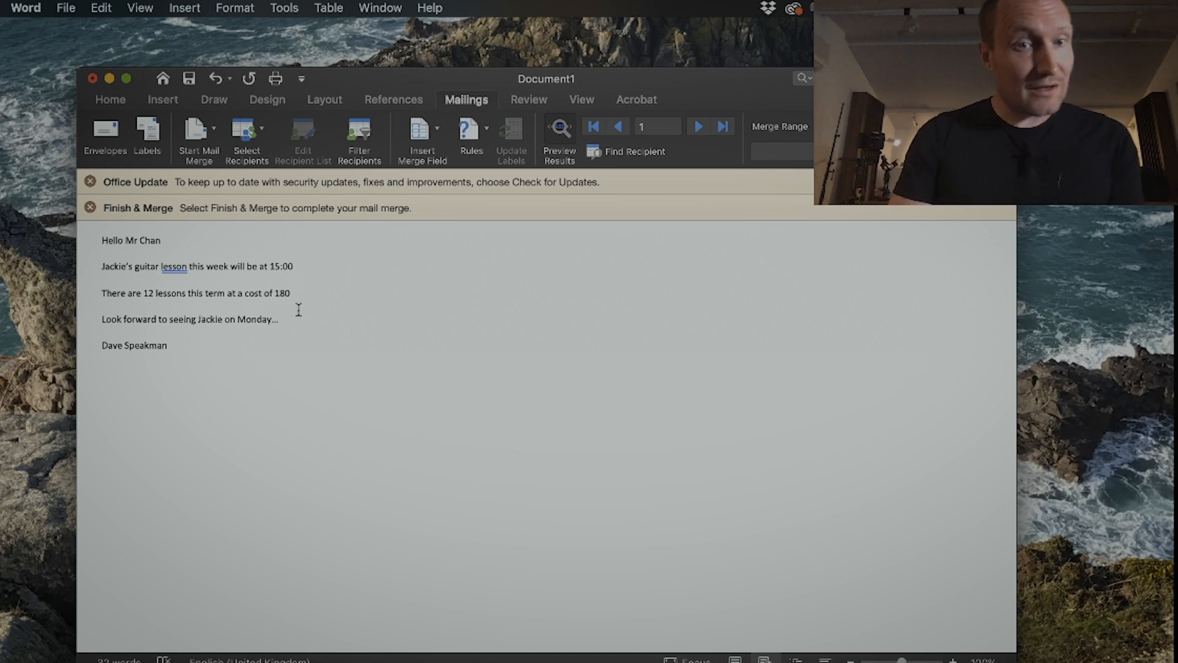
pyautogui.doubleClick(282, 293)
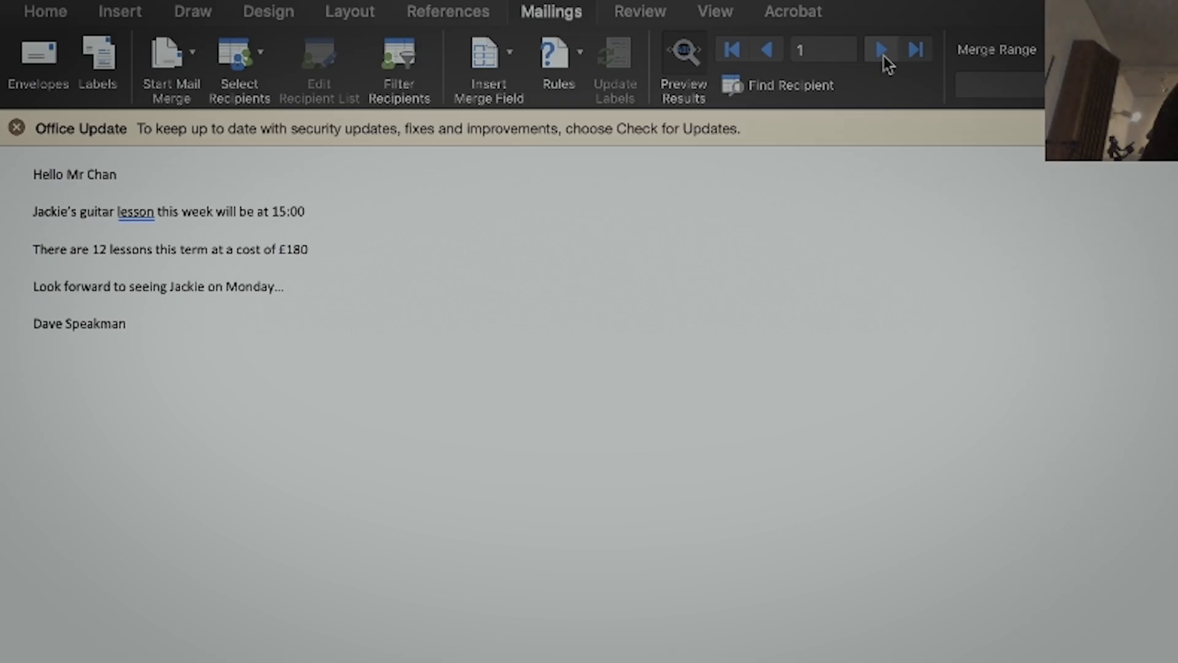
# Go through the merged previews of the following recipients to check each student's personalised message
pyautogui.click(884, 56)
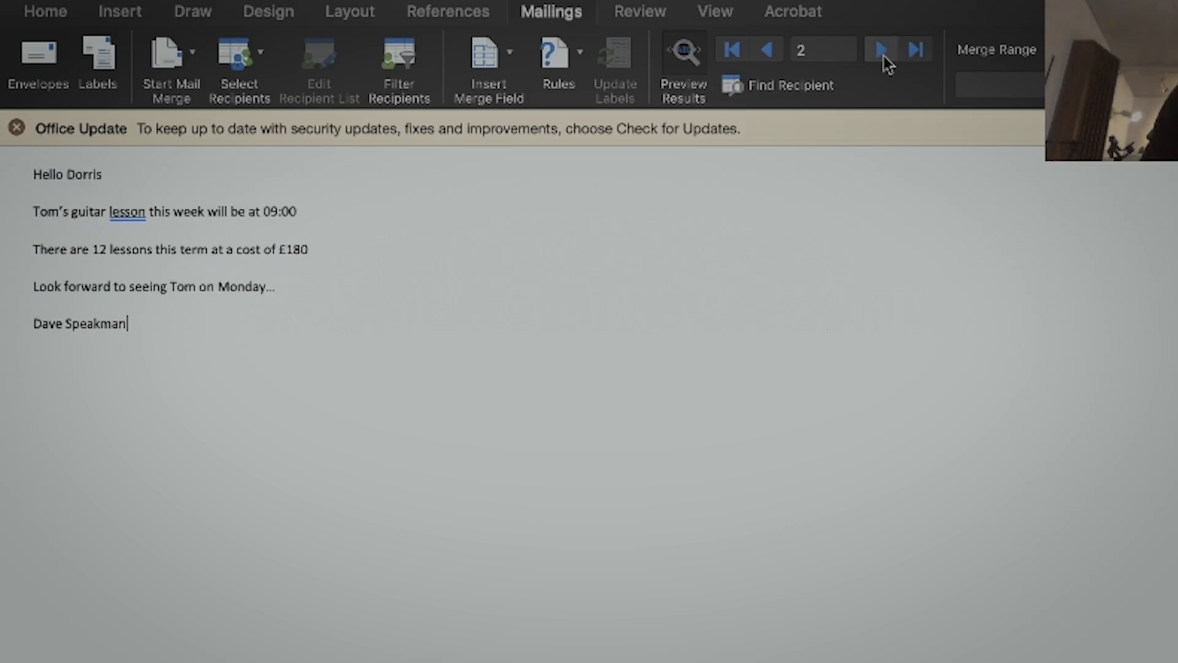
pyautogui.click(884, 56)
pyautogui.click(883, 56)
pyautogui.click(884, 56)
pyautogui.click(884, 57)
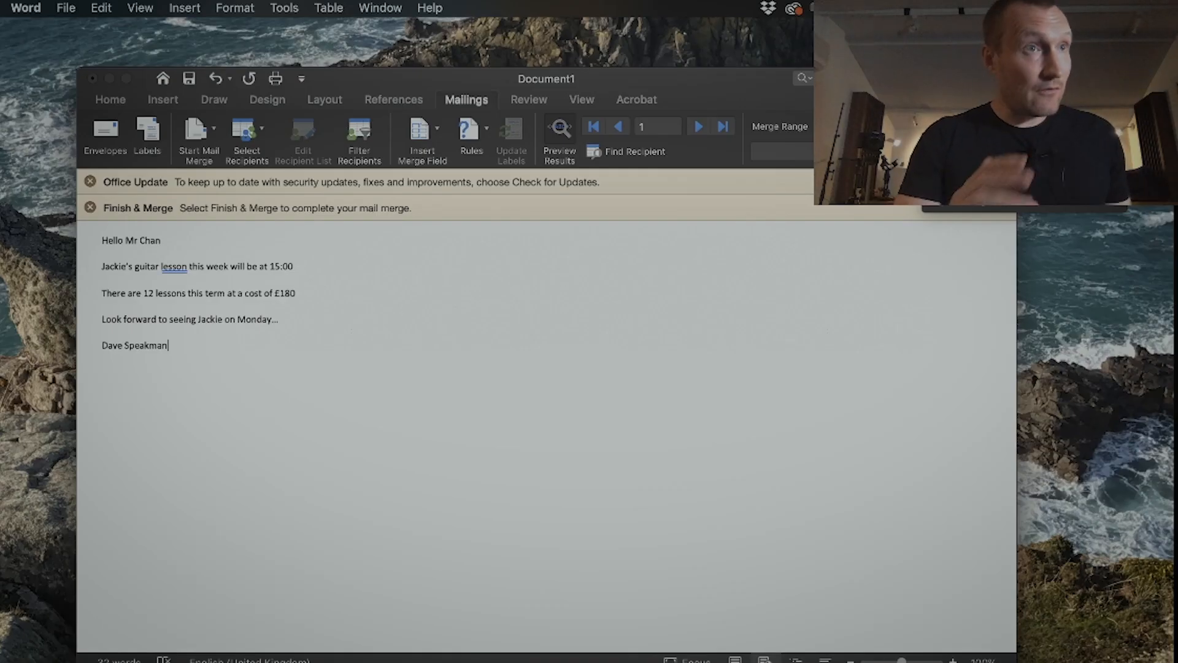
# Set up the merge to email with Email_Address as the recipient field, the subject "Guitar Lessons" and the HTML Message format
pyautogui.click(979, 208)
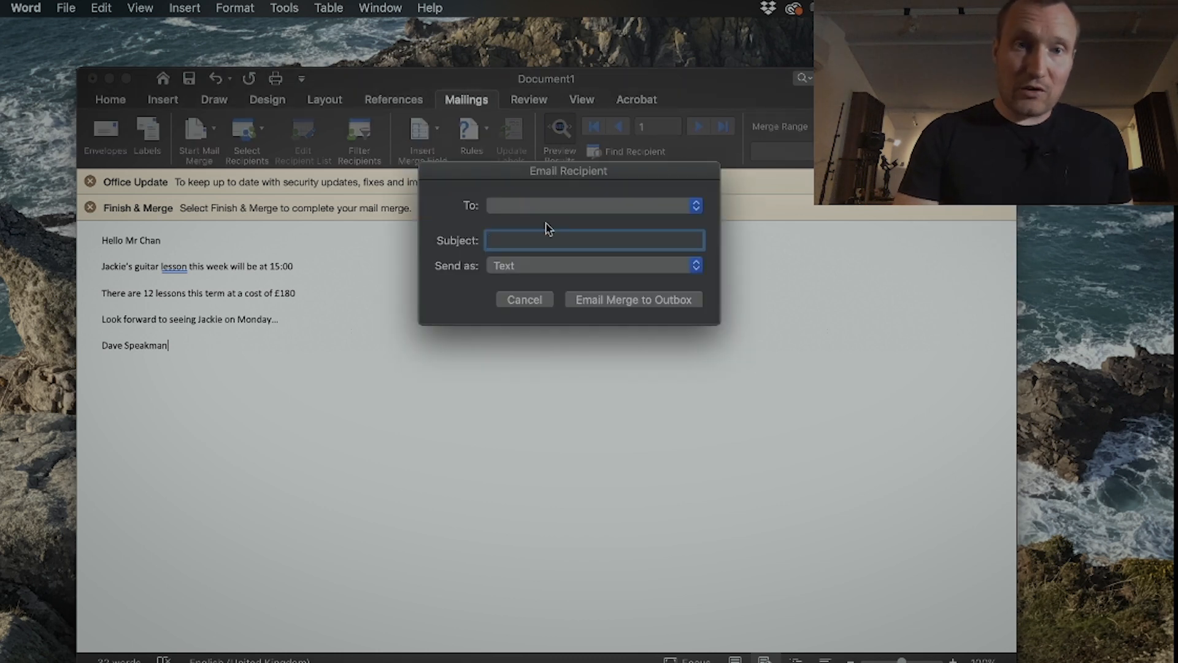
pyautogui.click(549, 207)
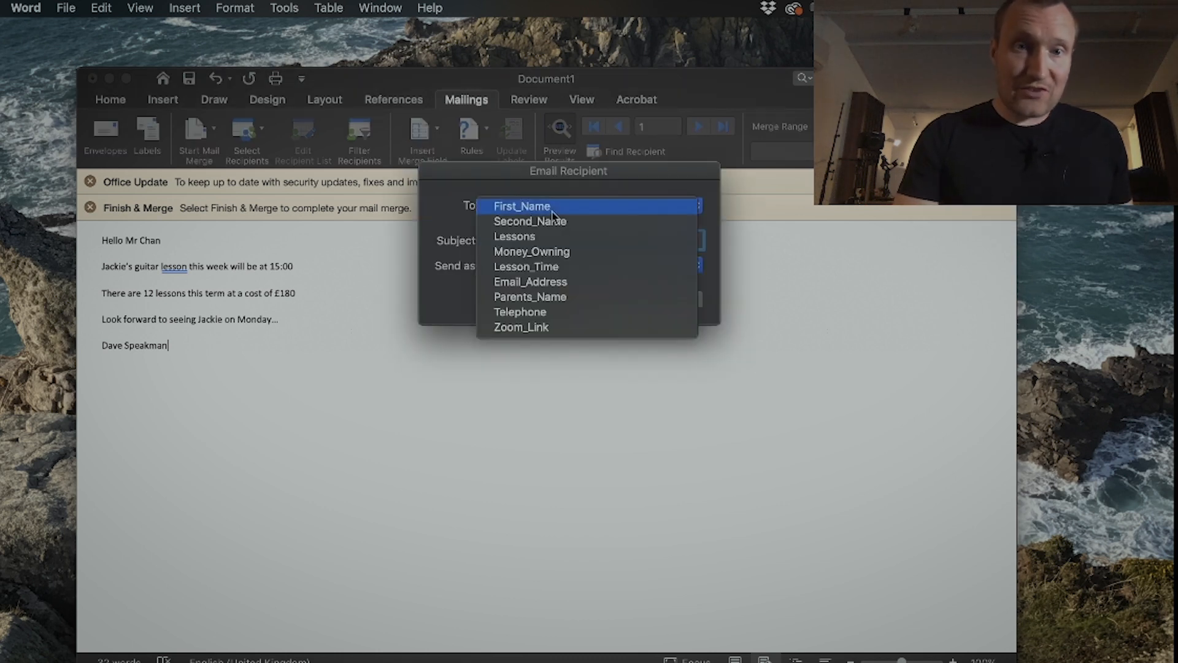
pyautogui.click(536, 282)
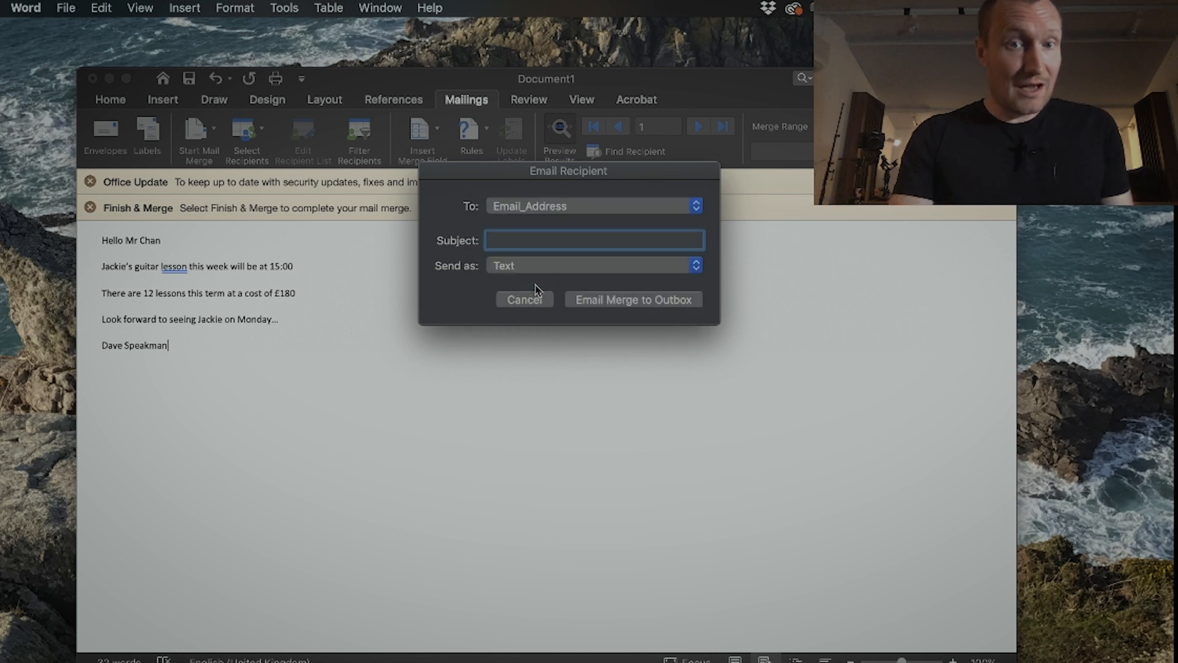
pyautogui.write('Guitar ')
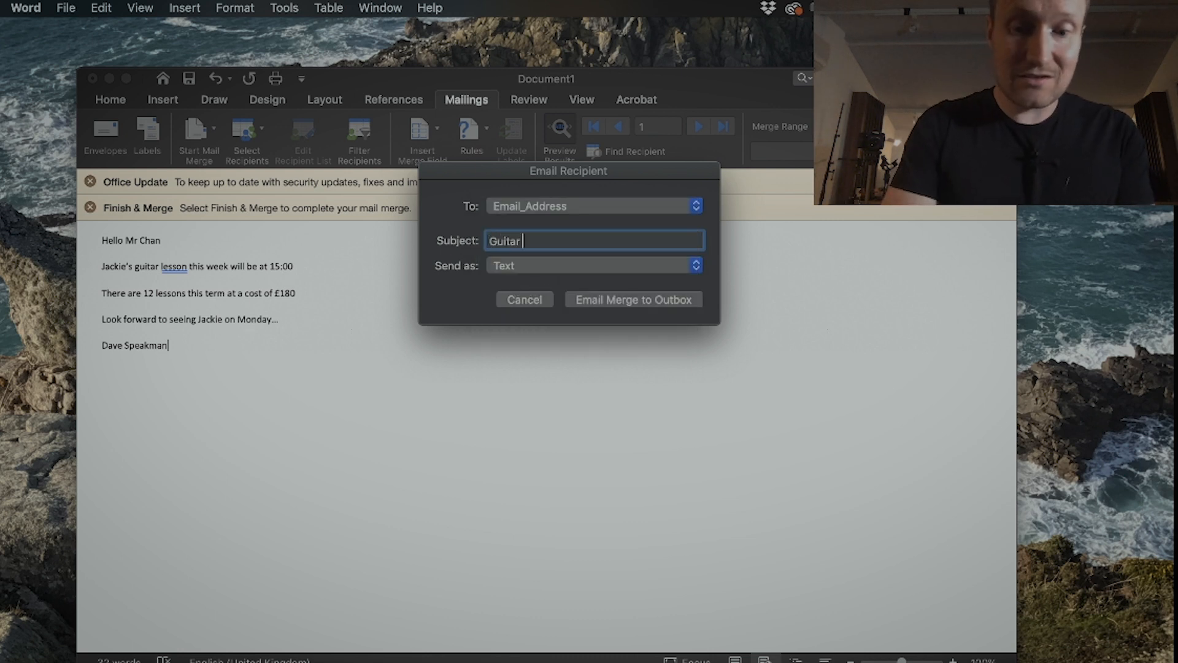
pyautogui.write('Lessons')
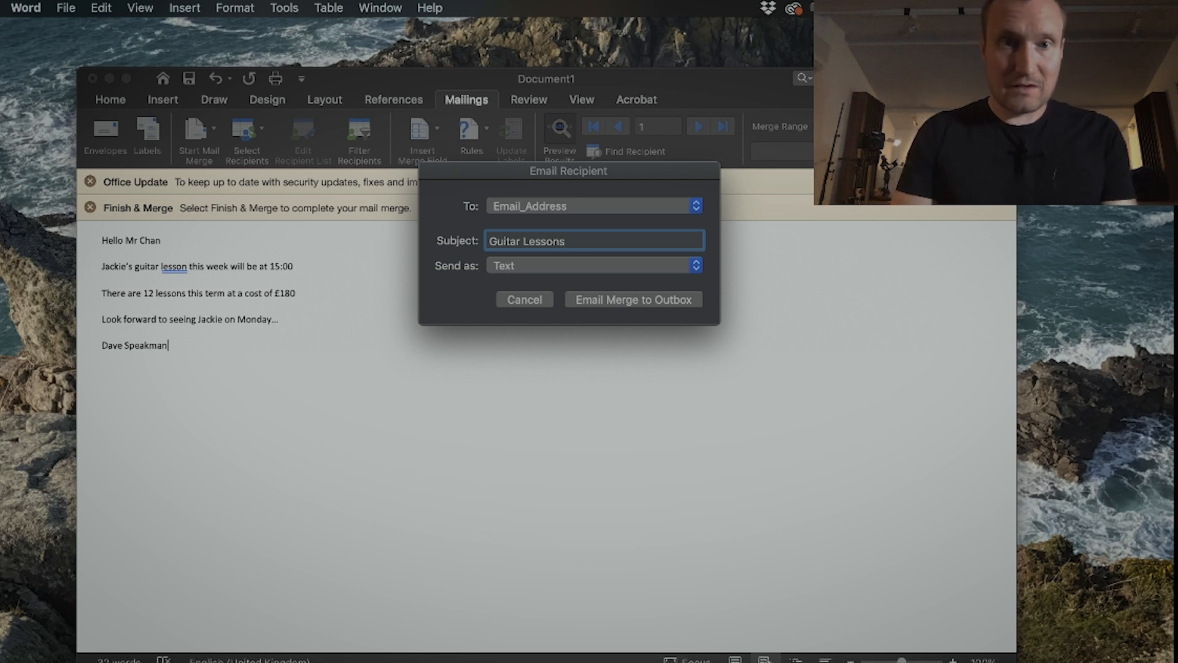
pyautogui.click(554, 263)
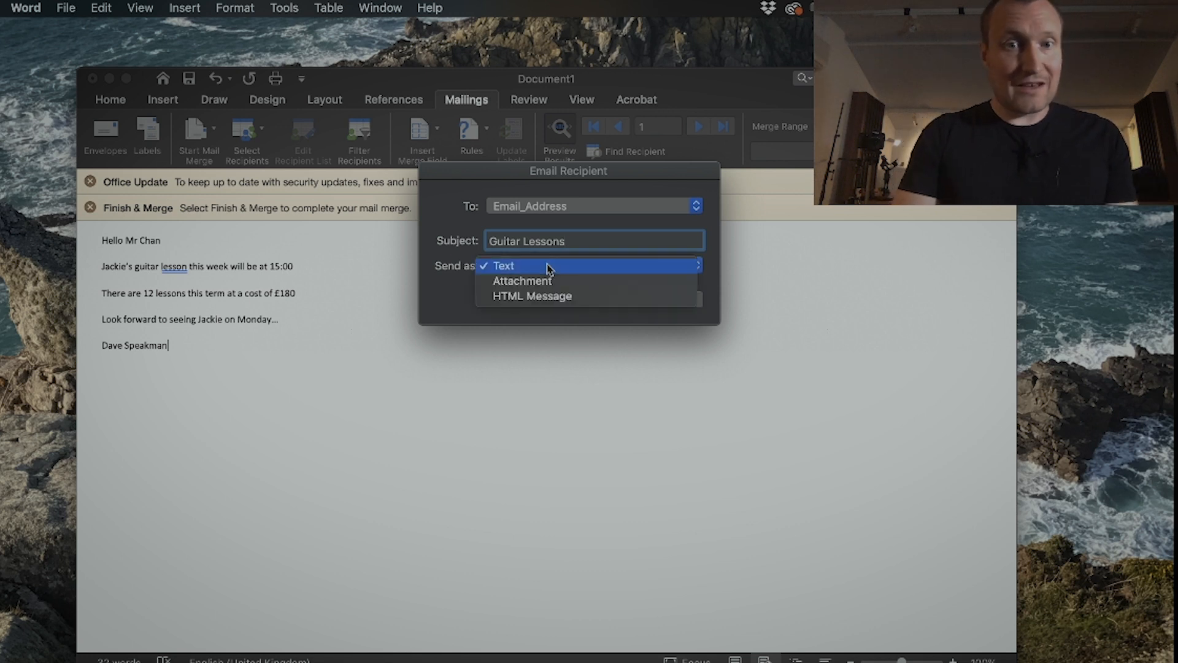
pyautogui.click(526, 296)
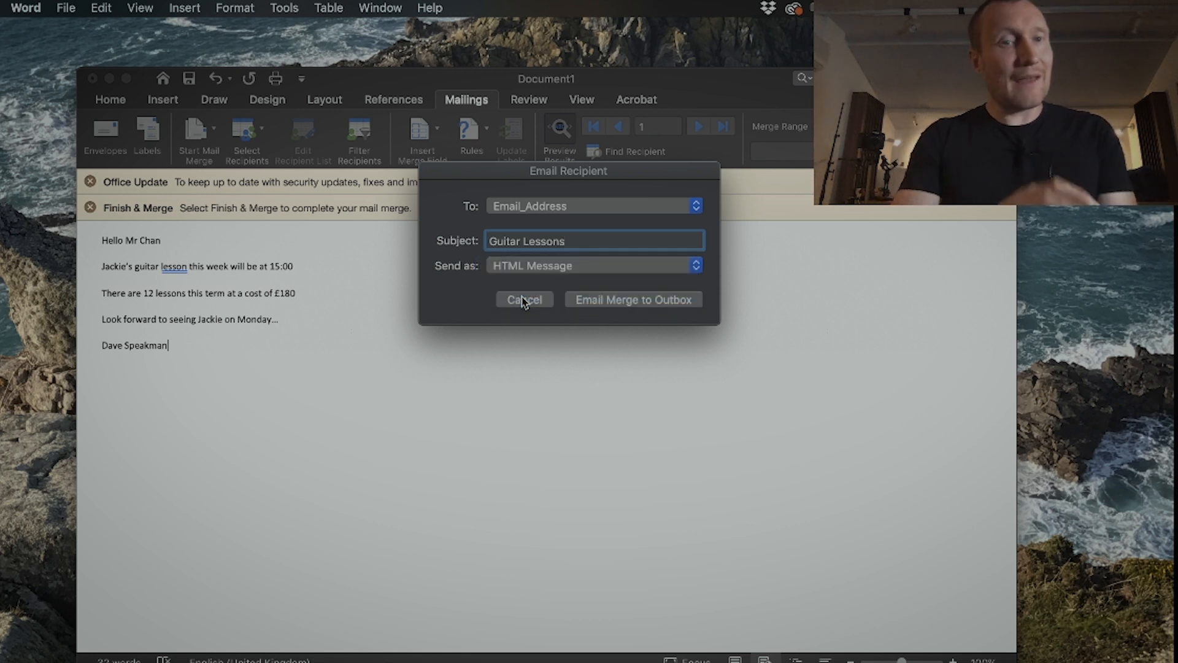